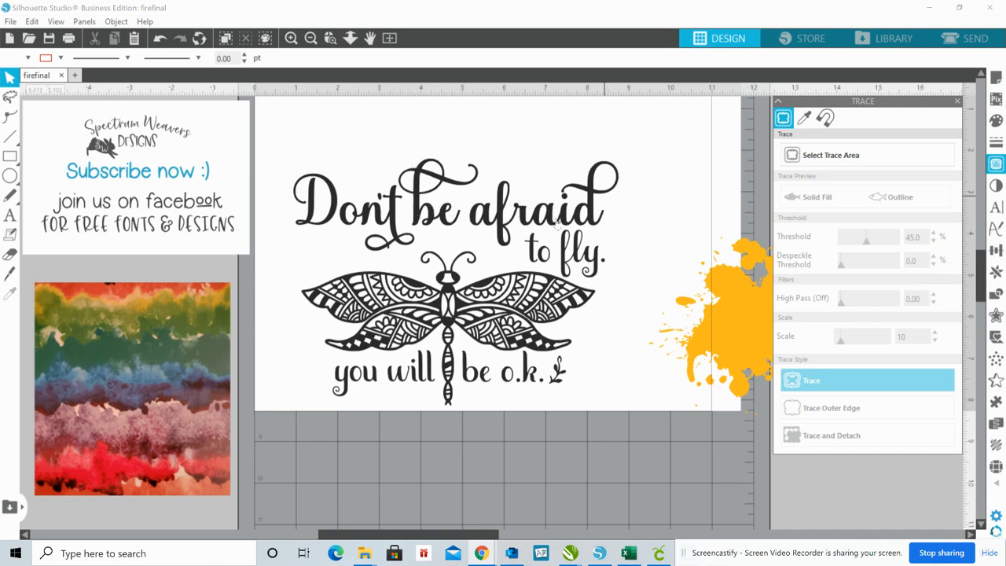
# Move the dragonfly out of the lettering to the empty area beyond the page's lower right corner
pyautogui.moveTo(453, 312); pyautogui.dragTo(448, 308)
pyautogui.click(449, 306)
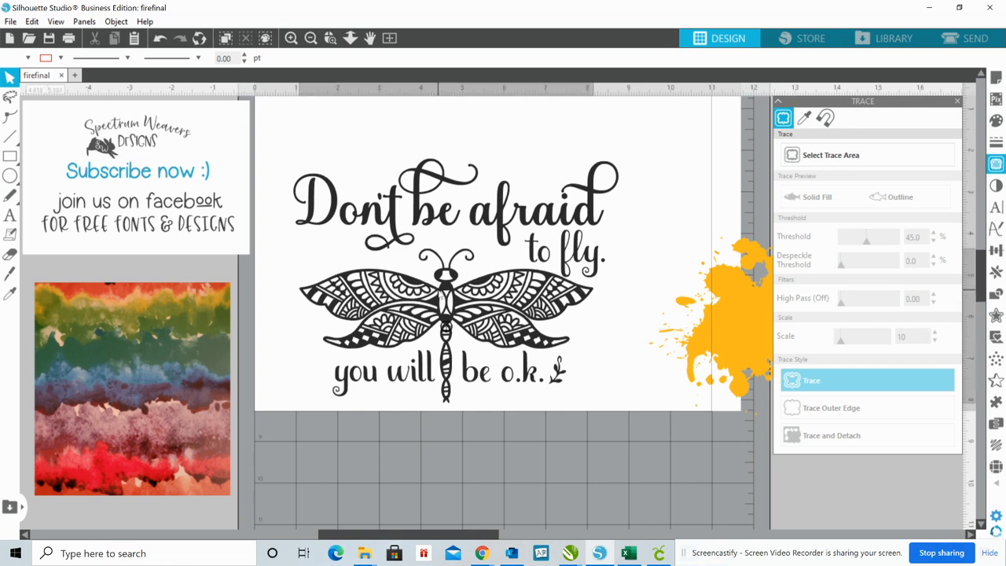
pyautogui.moveTo(443, 295); pyautogui.dragTo(591, 421)
# Offset the black lettering by 0.045 in with rounded corners
pyautogui.click(455, 276)
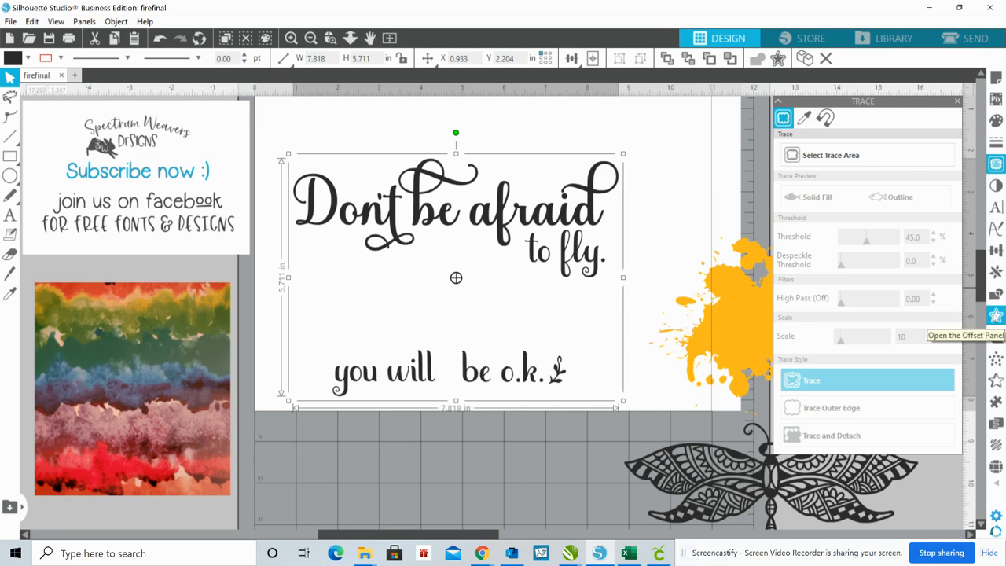
pyautogui.click(995, 315)
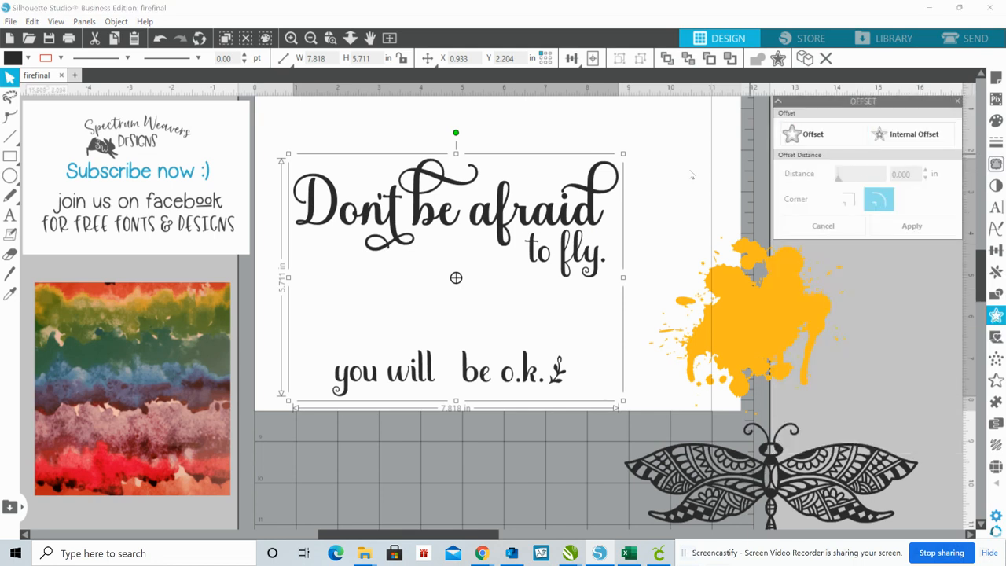
pyautogui.click(825, 134)
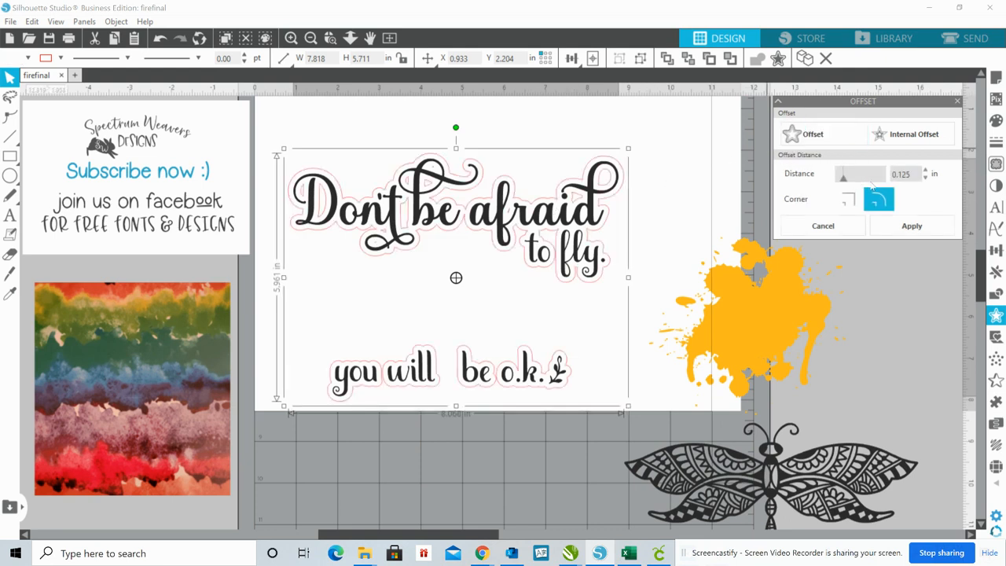
pyautogui.moveTo(845, 180); pyautogui.dragTo(838, 180)
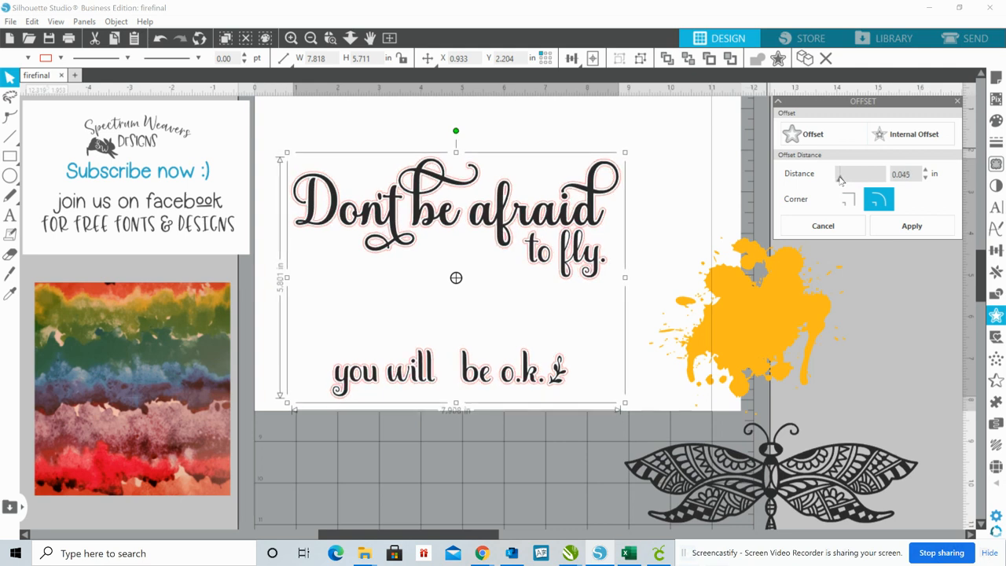
pyautogui.click(913, 227)
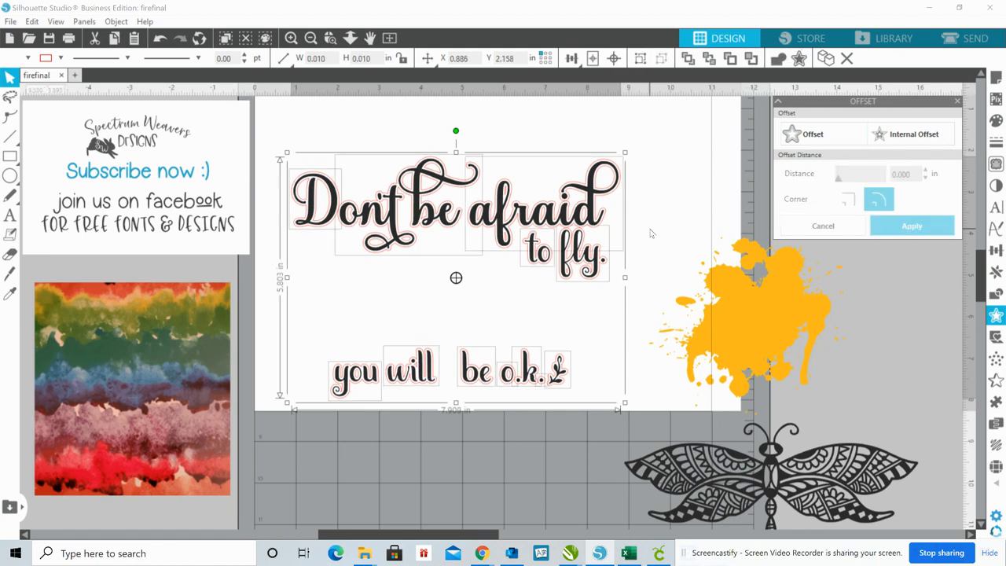
# Move the black lettering off the page to the right and combine the remaining offset outlines into one compound path
pyautogui.click(502, 212)
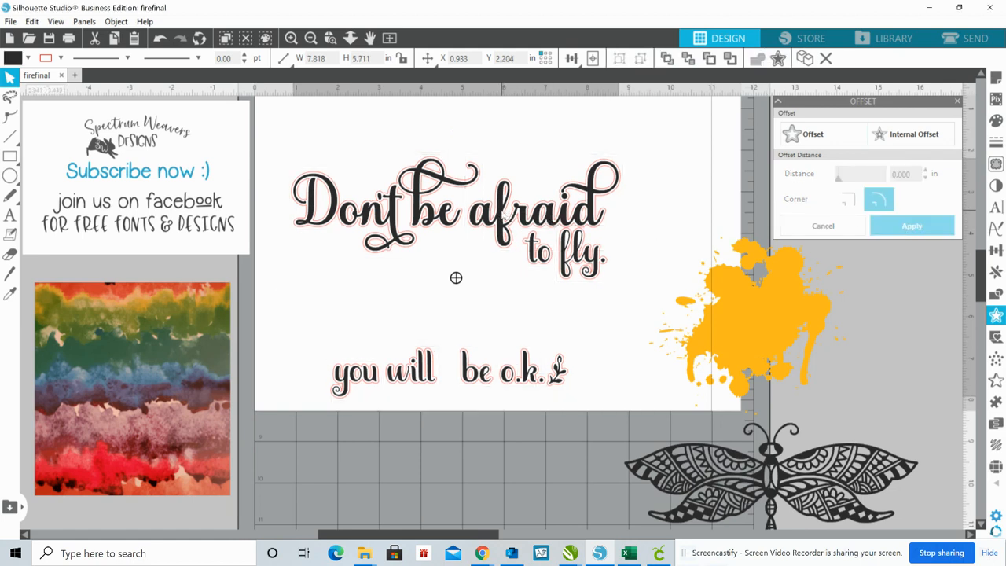
pyautogui.moveTo(456, 278); pyautogui.dragTo(937, 267)
pyautogui.moveTo(266, 118); pyautogui.dragTo(576, 399)
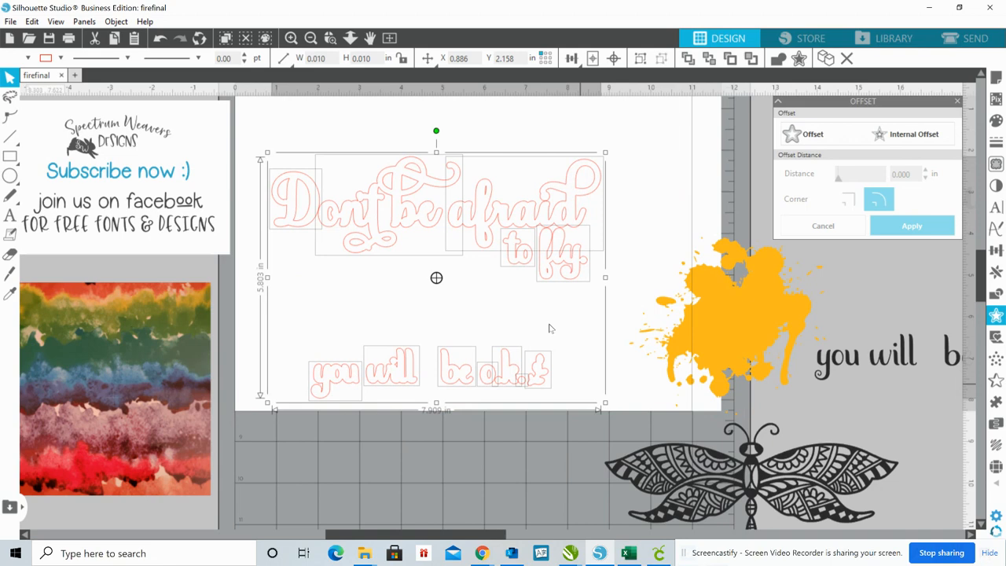
pyautogui.rightClick(535, 234)
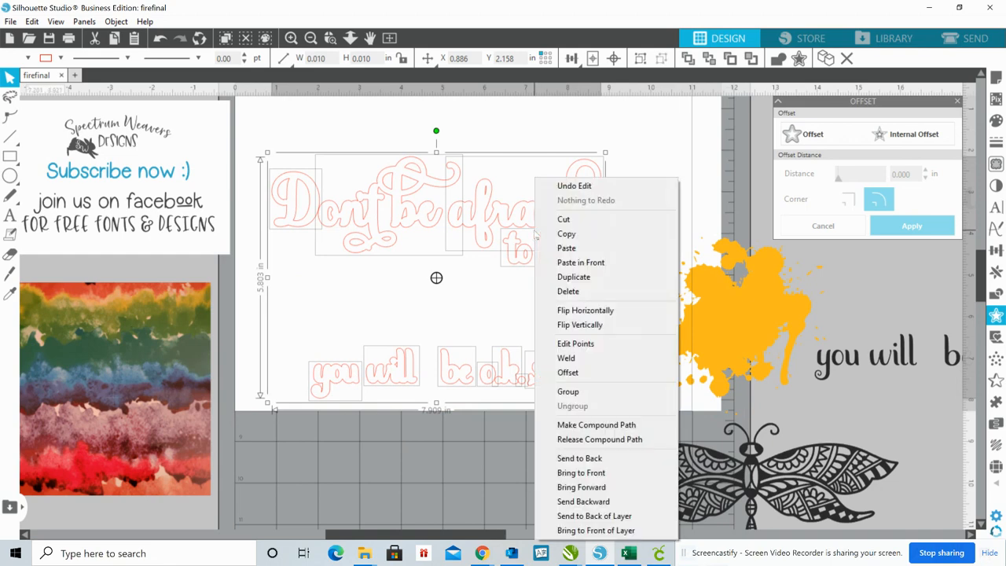
pyautogui.click(585, 424)
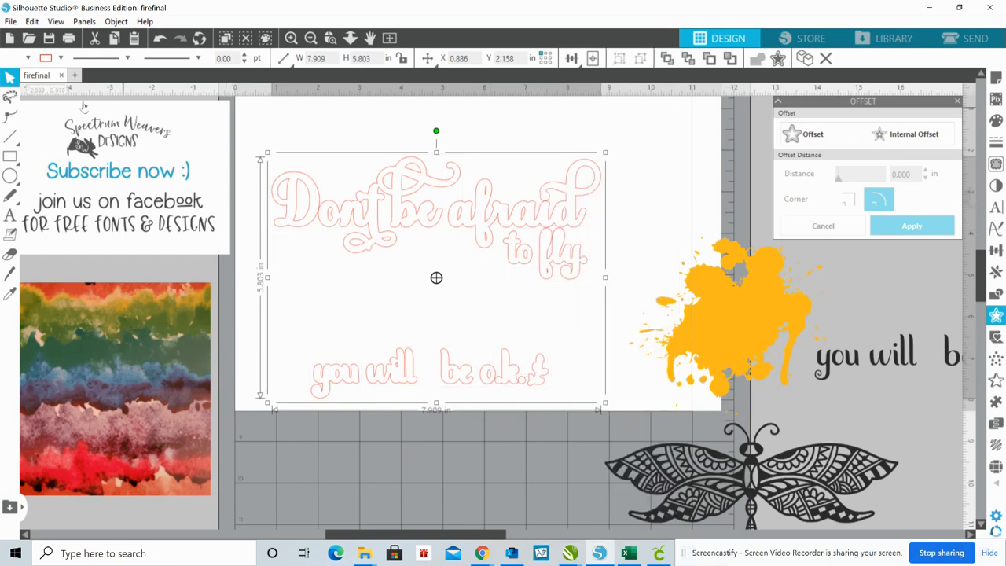
# Fill the offset lettering with light gray and remove its red outline color
pyautogui.click(28, 58)
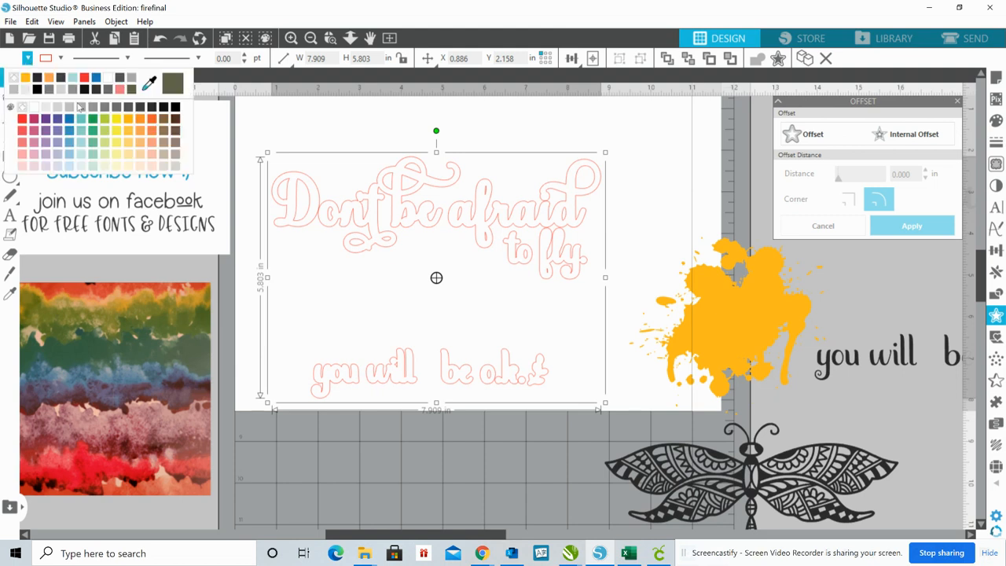
pyautogui.click(51, 108)
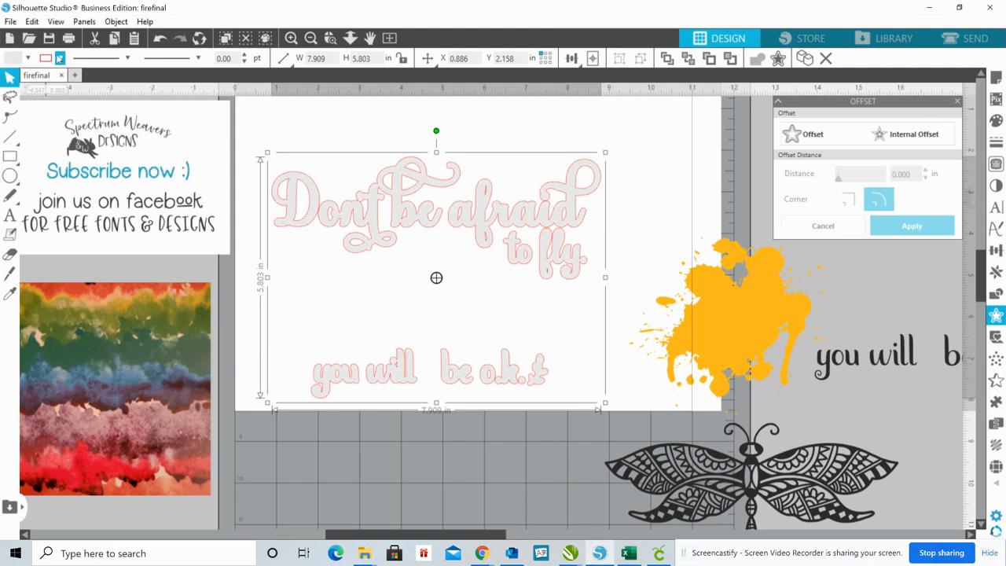
pyautogui.click(59, 58)
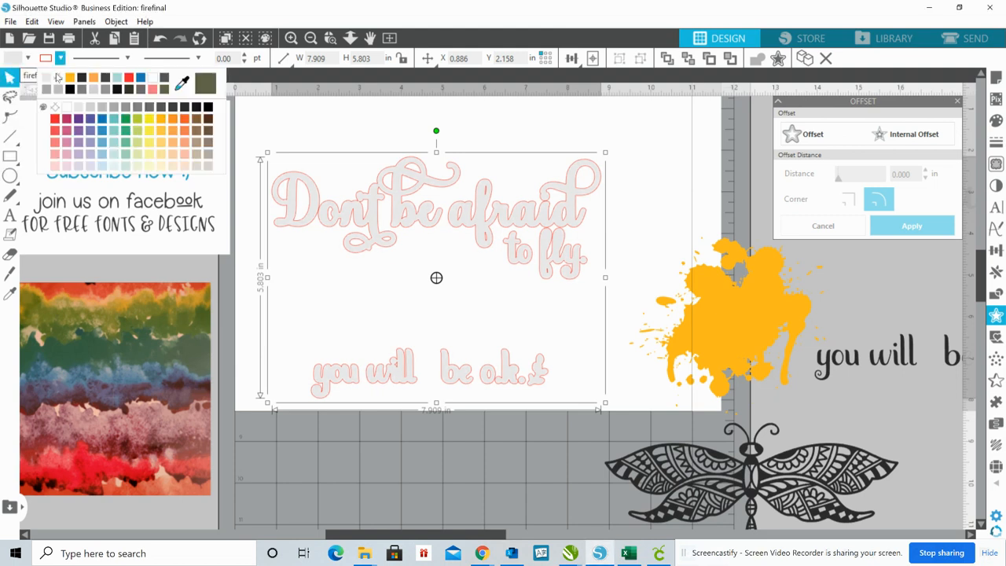
pyautogui.click(58, 78)
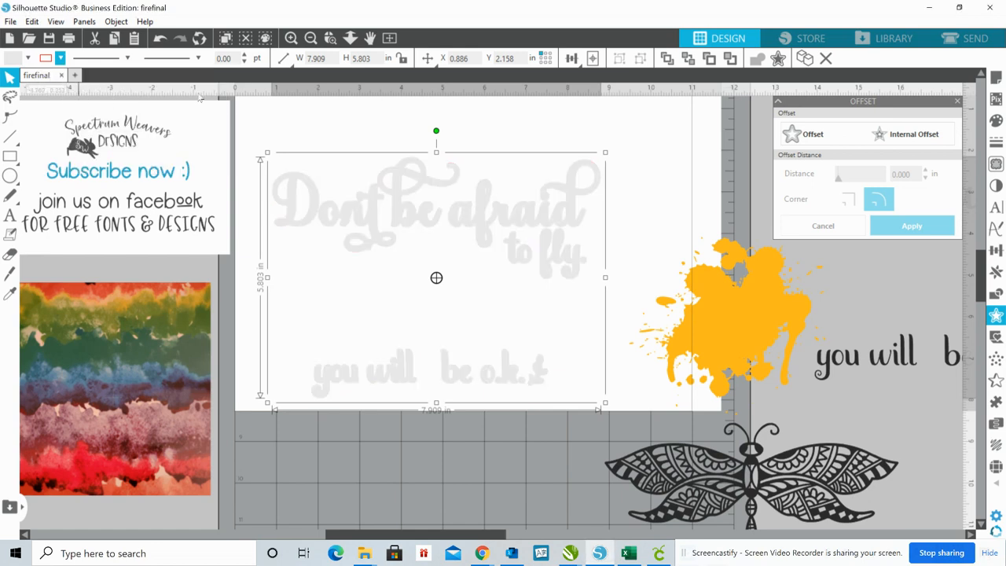
pyautogui.click(394, 122)
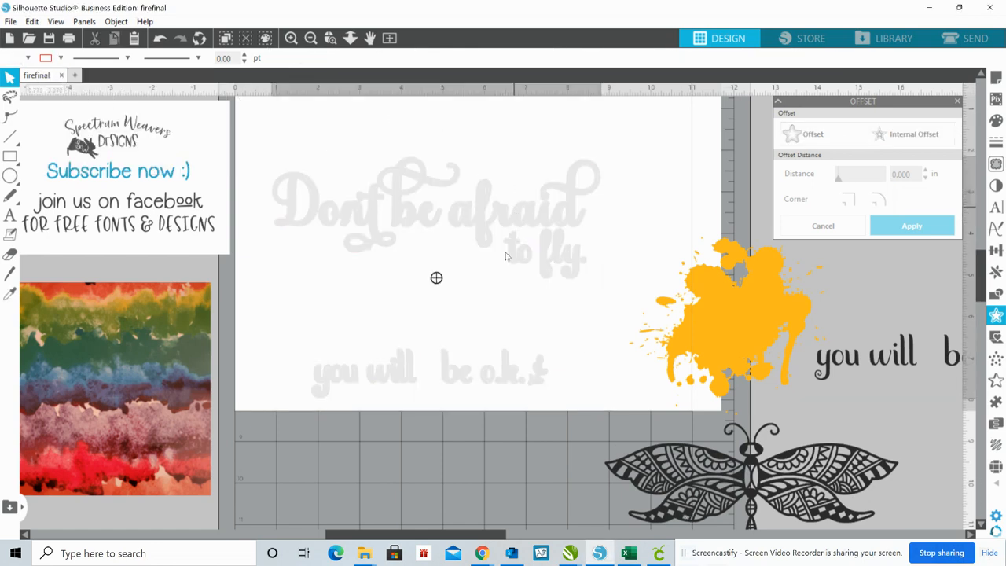
# Move the gray lettering below the page and bring the black dragonfly back onto the page
pyautogui.moveTo(436, 276); pyautogui.dragTo(406, 509)
pyautogui.moveTo(487, 443); pyautogui.dragTo(491, 443)
pyautogui.moveTo(651, 480); pyautogui.dragTo(355, 223)
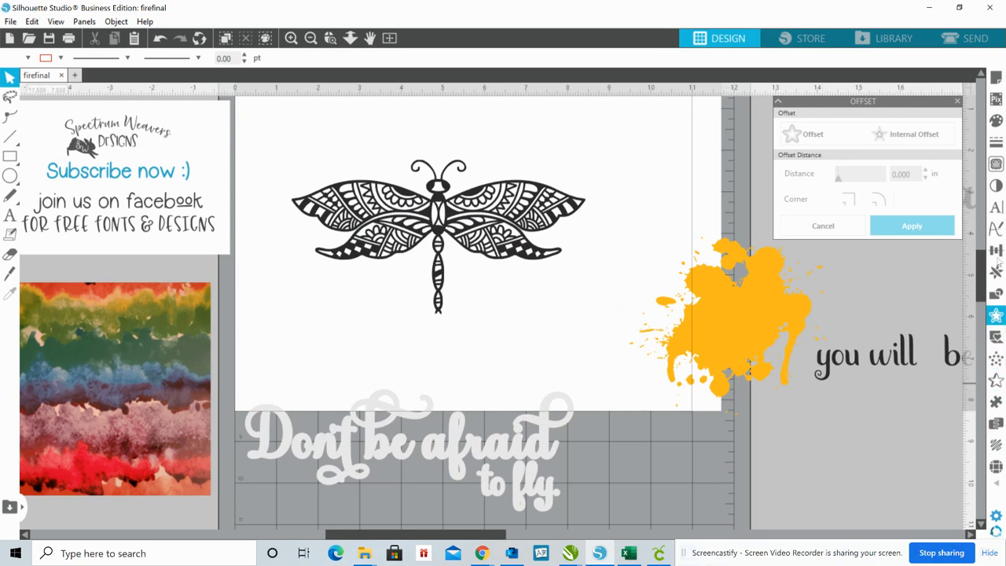
# Trace only the outer edge of the dragonfly, with the trace area enclosing the whole figure
pyautogui.click(995, 164)
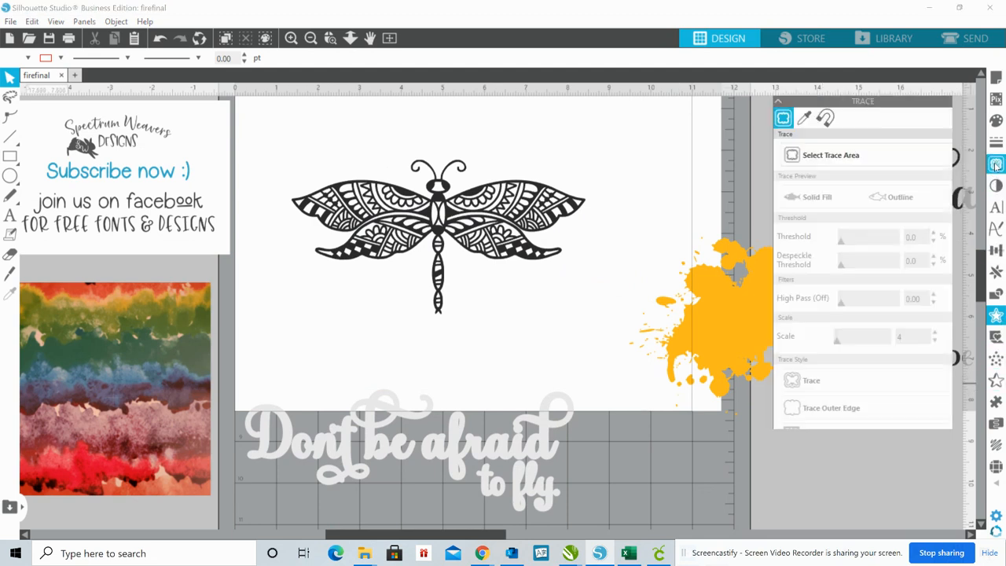
pyautogui.click(864, 152)
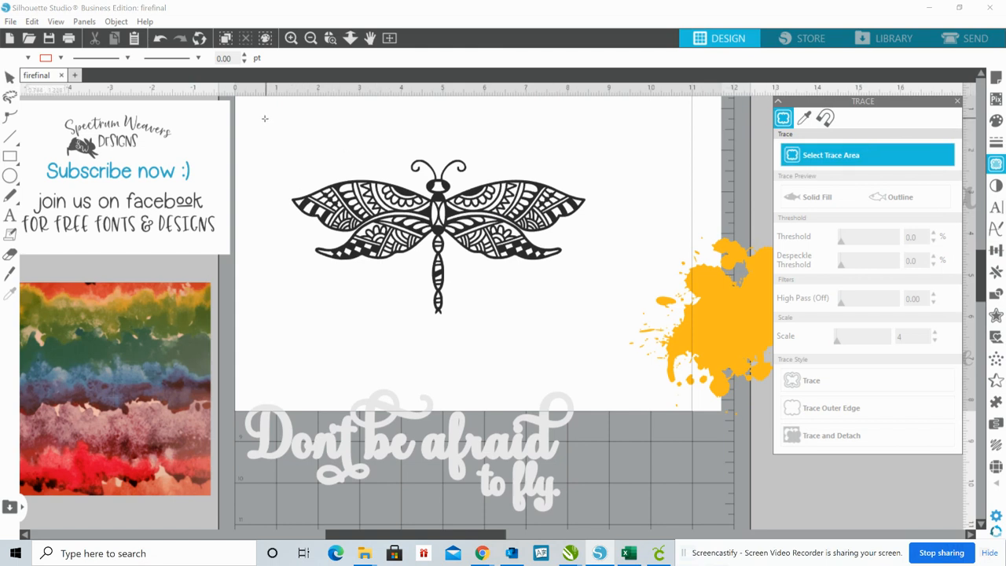
pyautogui.moveTo(264, 118)
pyautogui.mouseDown()
pyautogui.moveTo(303, 283)
pyautogui.moveTo(554, 346)
pyautogui.moveTo(616, 344)
pyautogui.mouseUp()
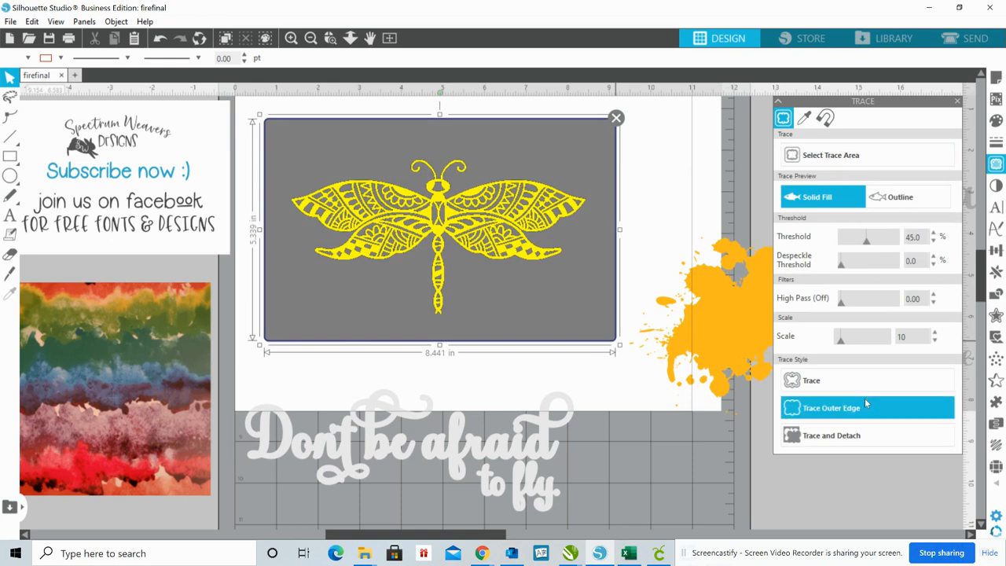
pyautogui.click(862, 412)
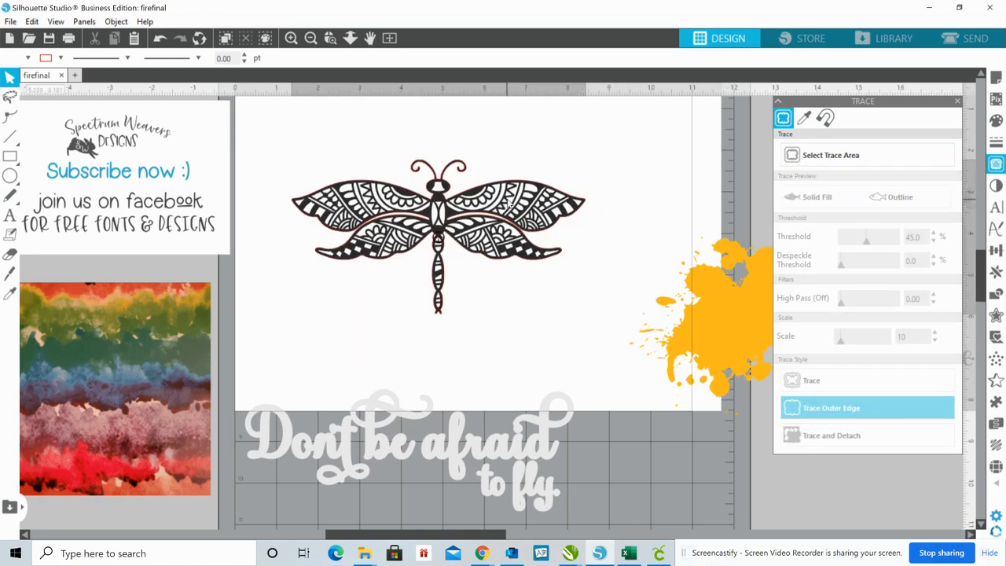
# Move the black dragonfly off its traced outline and offset the outline by 0.045 in with rounded corners
pyautogui.moveTo(509, 205)
pyautogui.mouseDown()
pyautogui.moveTo(632, 318)
pyautogui.moveTo(834, 440)
pyautogui.moveTo(853, 354)
pyautogui.mouseUp()
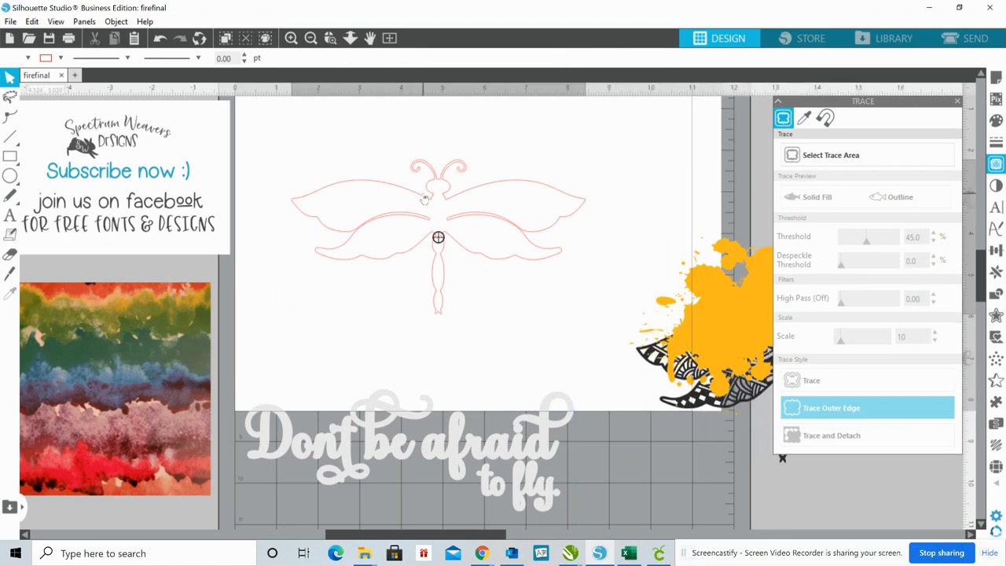
pyautogui.click(424, 199)
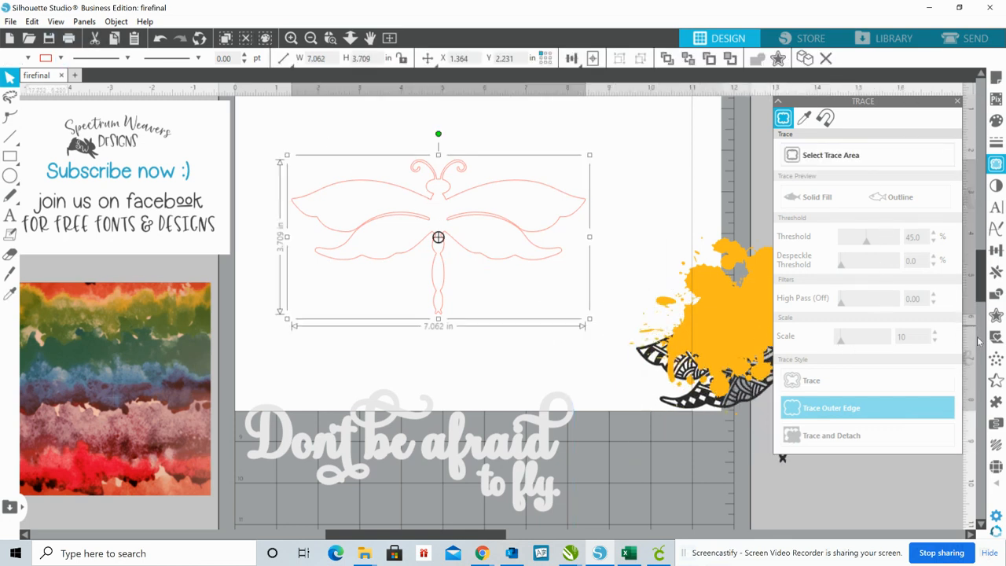
pyautogui.click(996, 315)
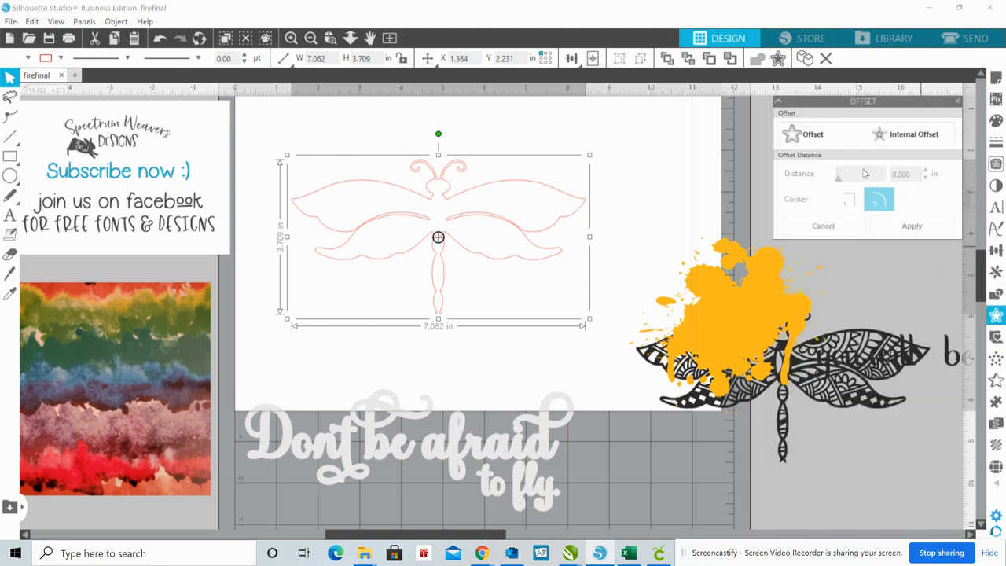
pyautogui.click(824, 135)
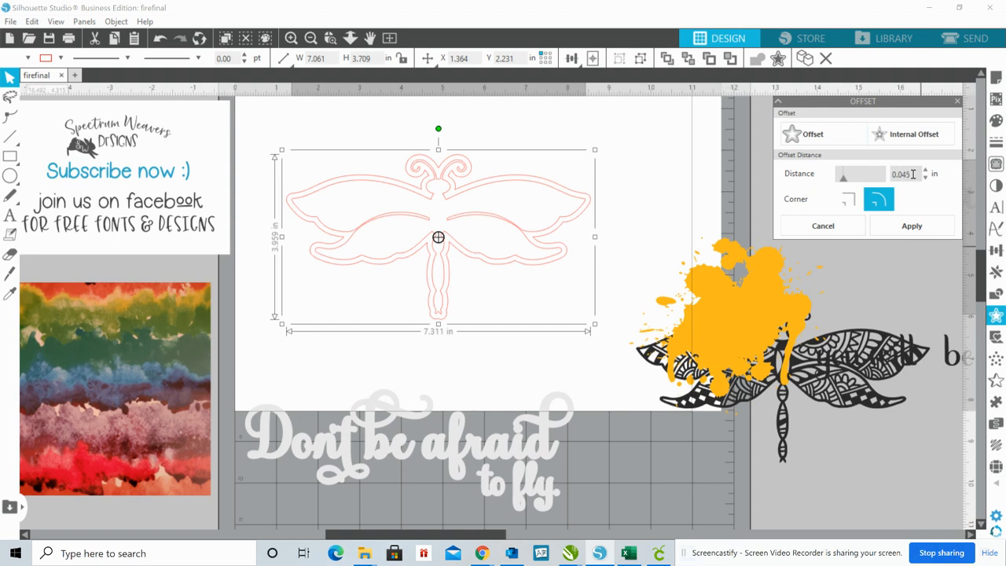
pyautogui.click(916, 226)
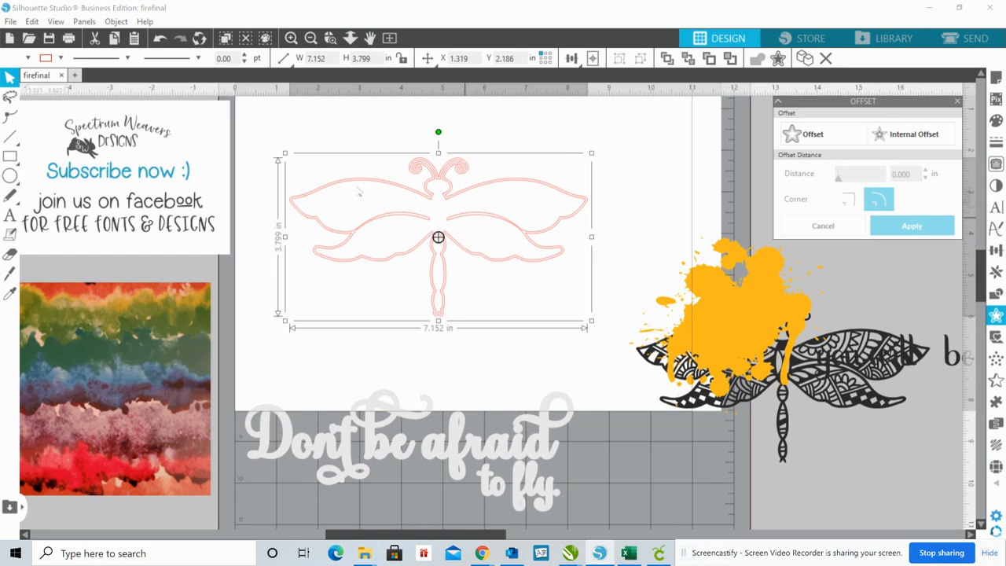
# Fill the offset dragonfly outline with light gray and remove its red line color
pyautogui.click(28, 58)
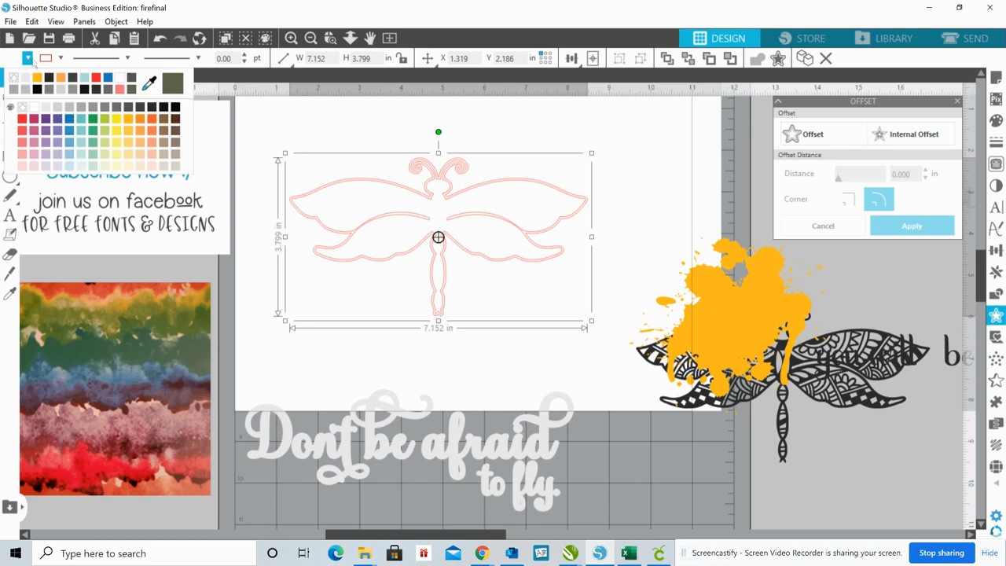
pyautogui.click(48, 108)
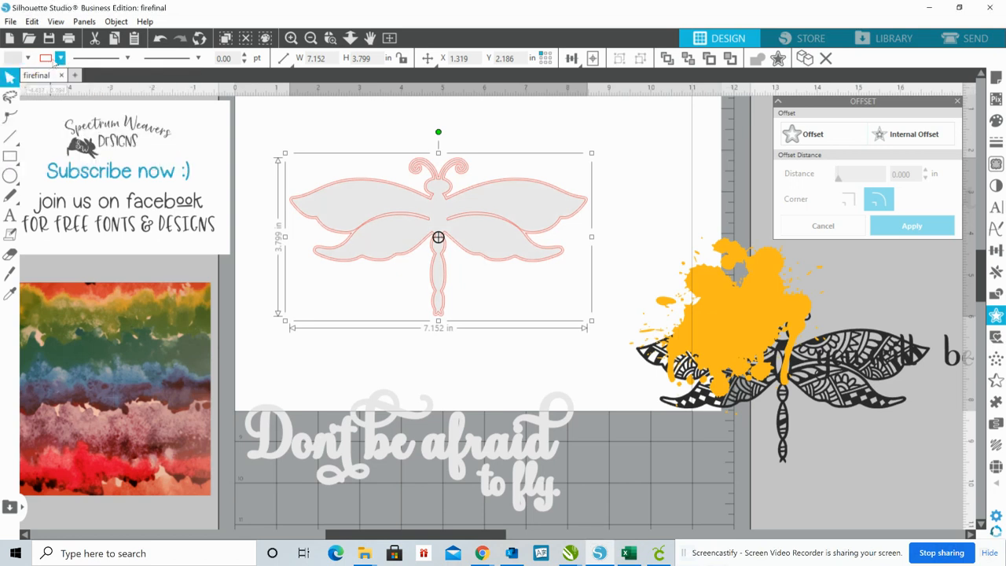
pyautogui.click(60, 58)
pyautogui.click(61, 79)
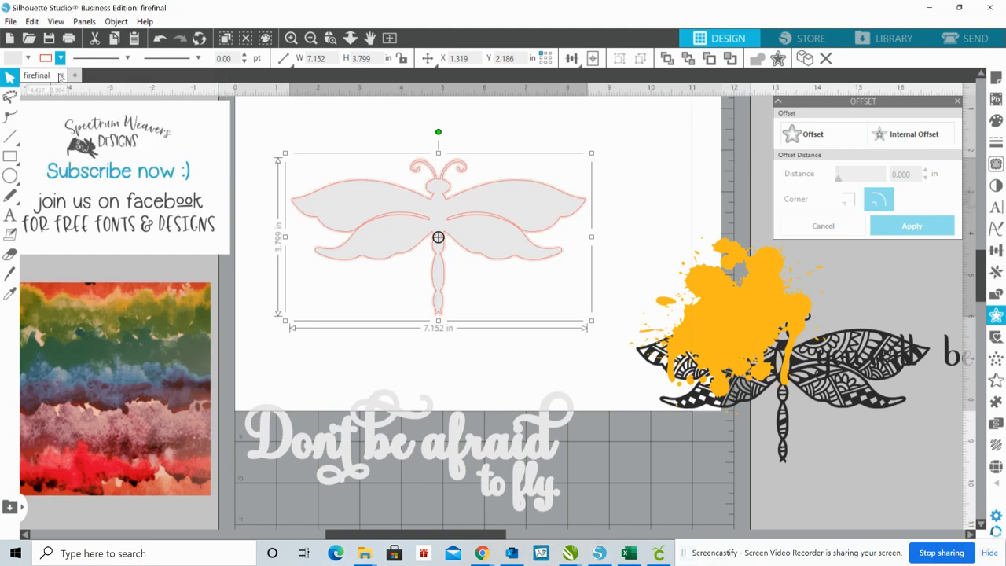
# Pull the original traced dragonfly outline away from the gray silhouette and delete it
pyautogui.click(429, 222)
pyautogui.moveTo(429, 223); pyautogui.dragTo(715, 191)
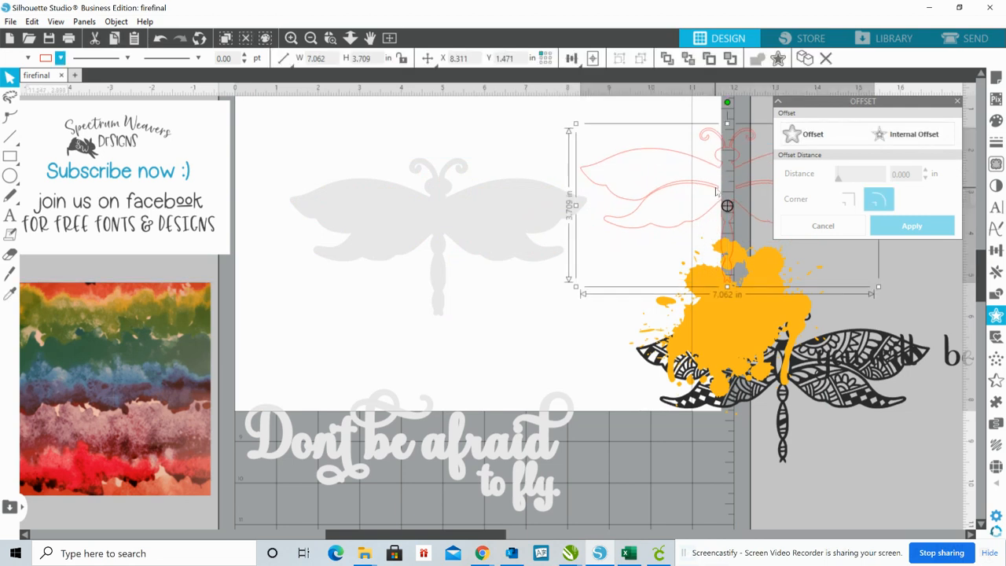
pyautogui.press('Delete')
# Bring the gray lettering back onto the page and position the dragonfly silhouette between its upper and lower lines
pyautogui.moveTo(458, 437); pyautogui.dragTo(491, 152)
pyautogui.click(491, 153)
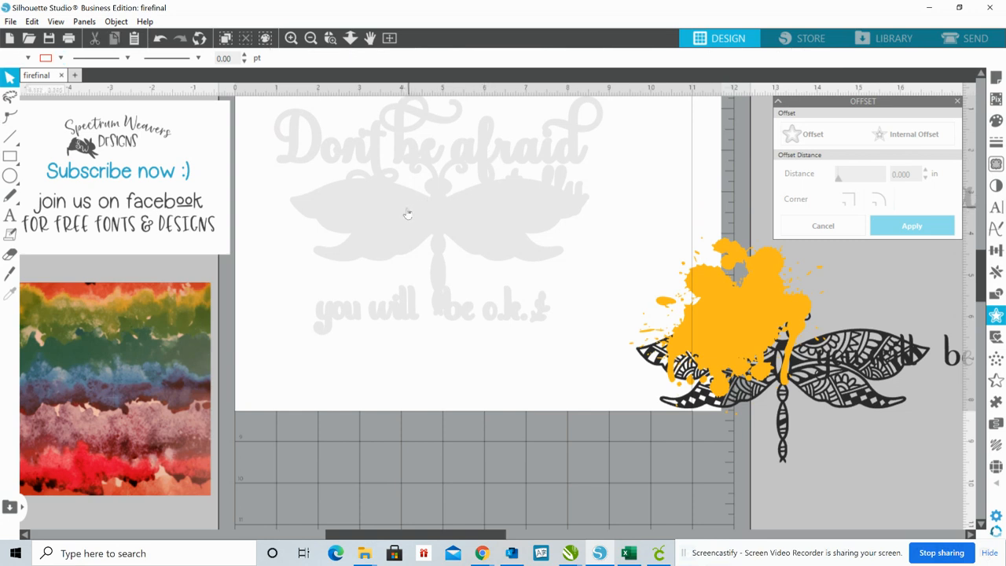
pyautogui.moveTo(406, 213); pyautogui.dragTo(401, 240)
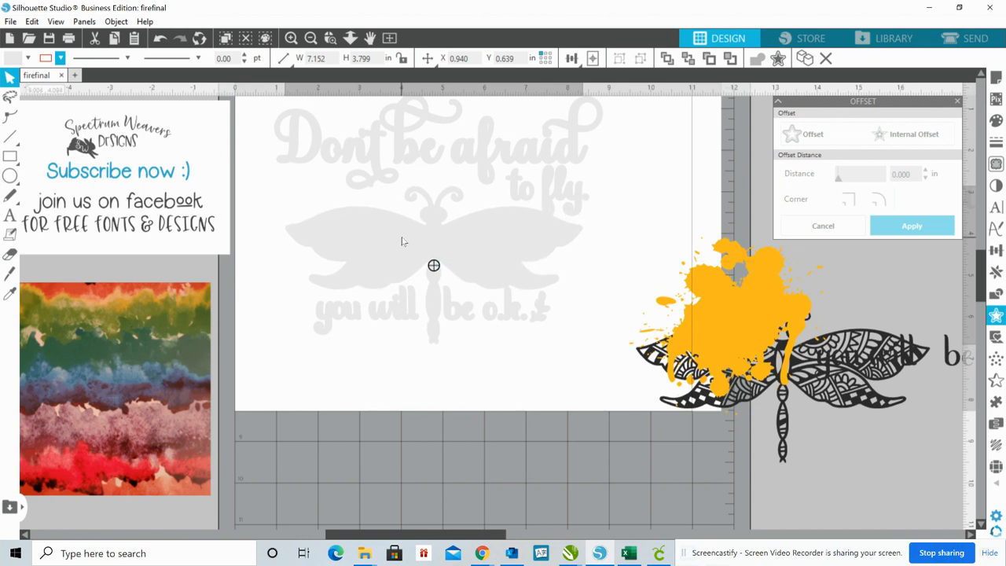
pyautogui.moveTo(401, 242); pyautogui.dragTo(398, 241)
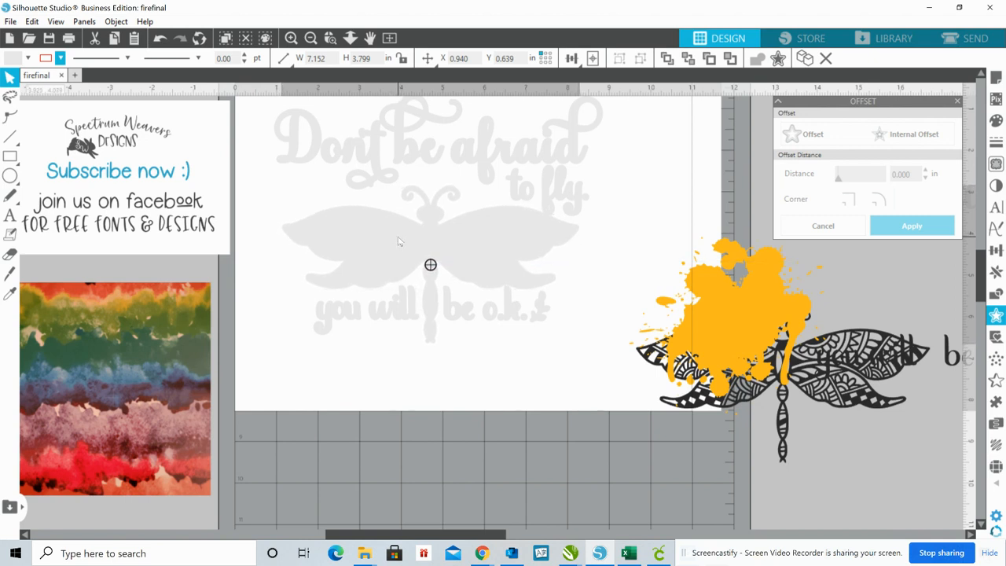
pyautogui.moveTo(397, 241); pyautogui.dragTo(399, 242)
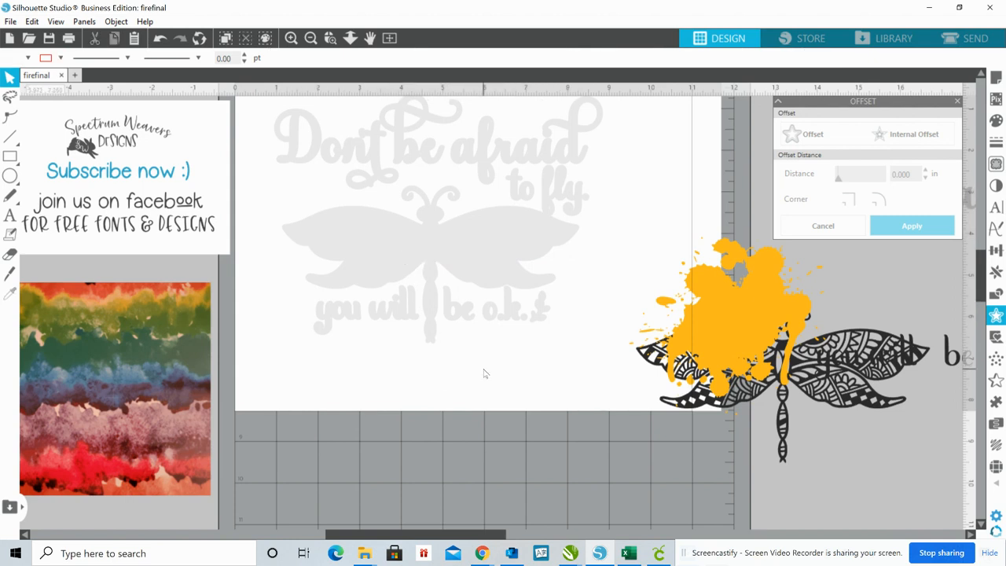
# Make a compound path from the gray lettering and dragonfly silhouette and move it lower on the page
pyautogui.click(485, 147)
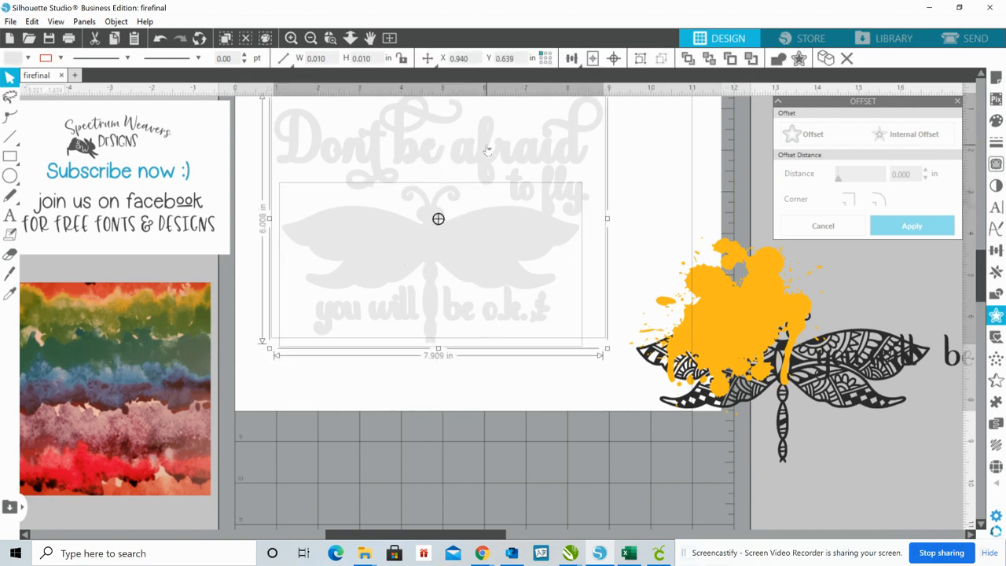
pyautogui.rightClick(500, 155)
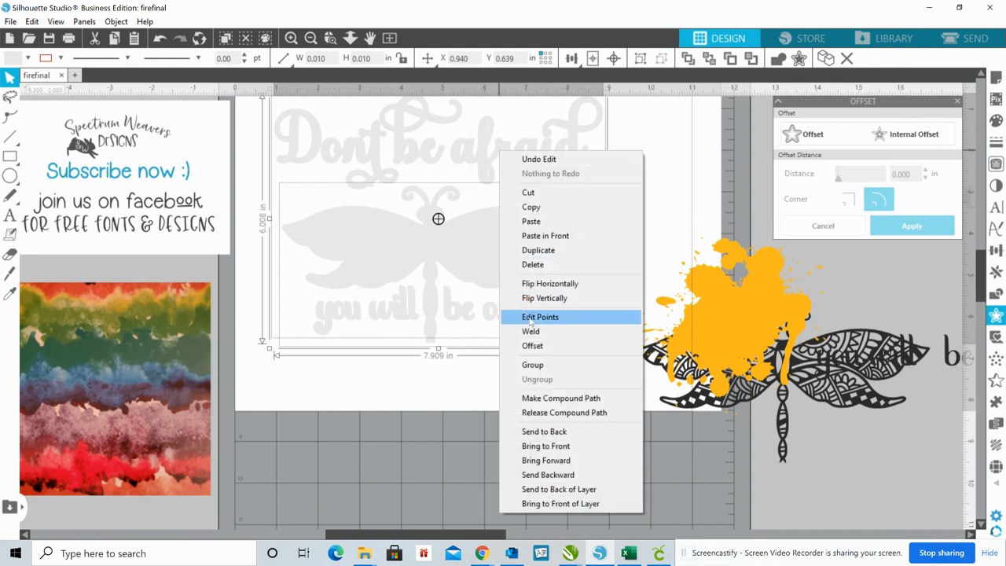
pyautogui.click(541, 397)
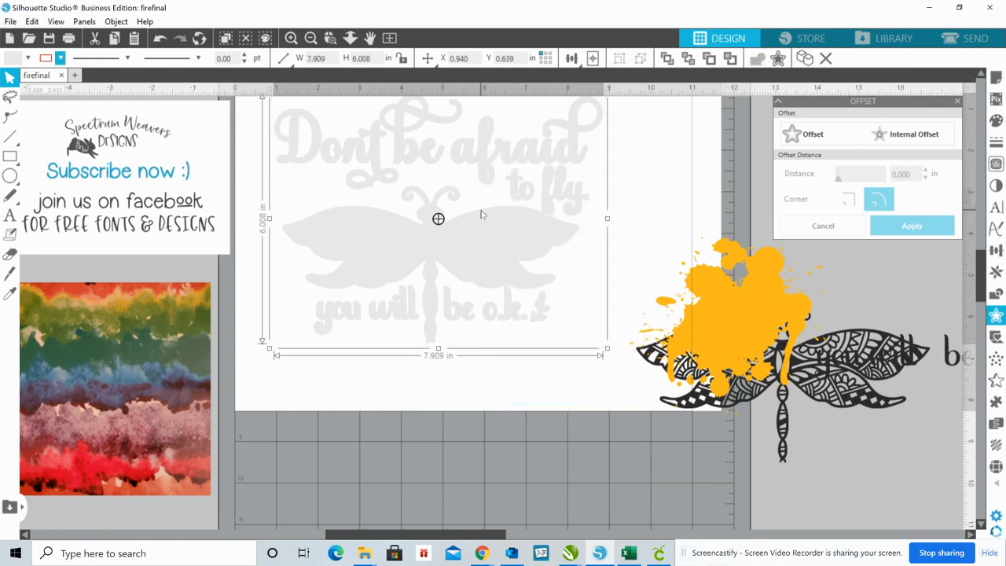
pyautogui.moveTo(481, 216); pyautogui.dragTo(488, 285)
# Enlarge the orange splatter to about 10.13 by 9.18 in behind the gray design and move the black dragonfly clear of the page
pyautogui.click(737, 308)
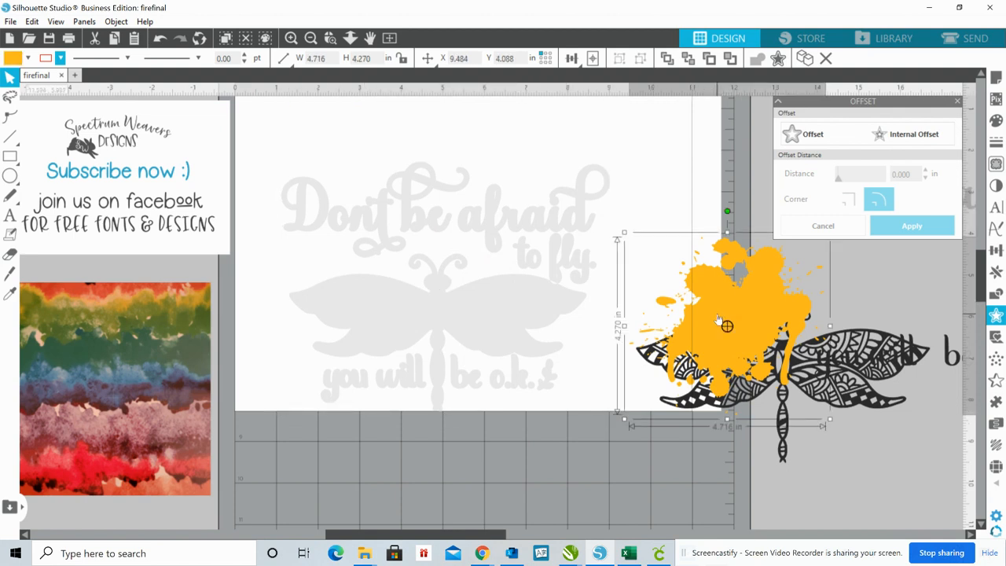
pyautogui.moveTo(715, 305); pyautogui.dragTo(617, 222)
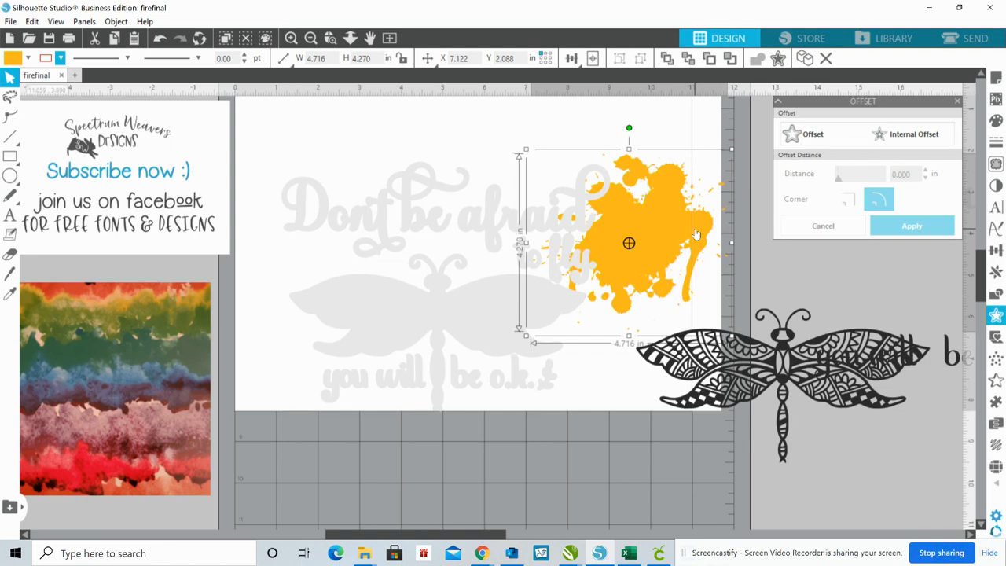
pyautogui.moveTo(688, 242); pyautogui.dragTo(689, 219)
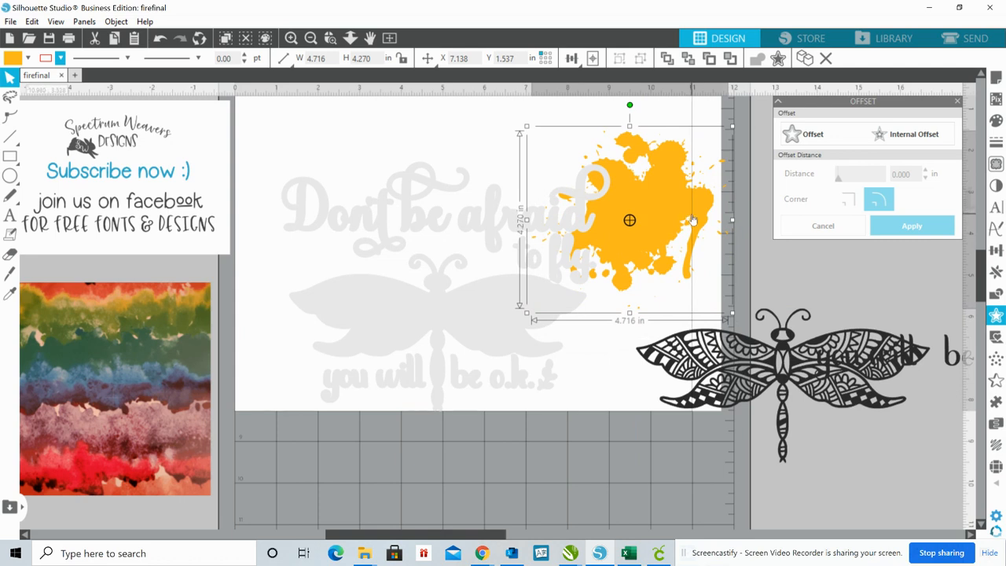
pyautogui.moveTo(694, 221); pyautogui.dragTo(482, 186)
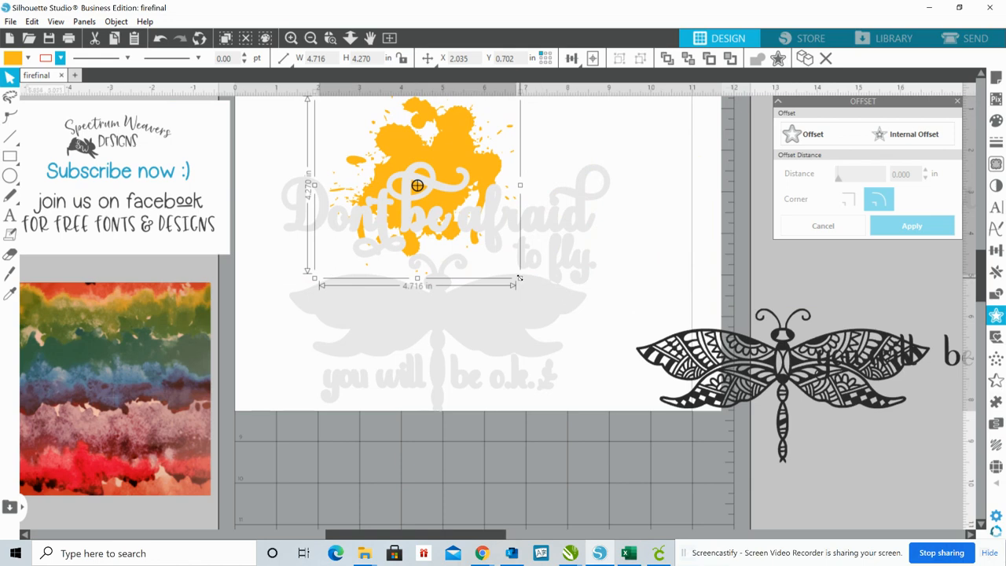
pyautogui.moveTo(520, 279); pyautogui.dragTo(722, 505)
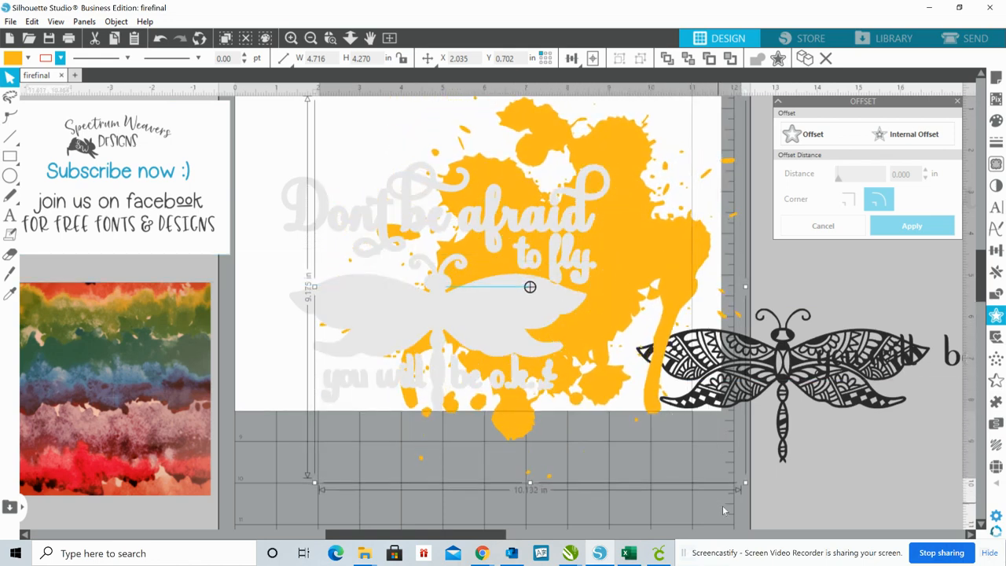
pyautogui.moveTo(675, 236)
pyautogui.mouseDown()
pyautogui.moveTo(548, 245)
pyautogui.moveTo(571, 243)
pyautogui.mouseUp()
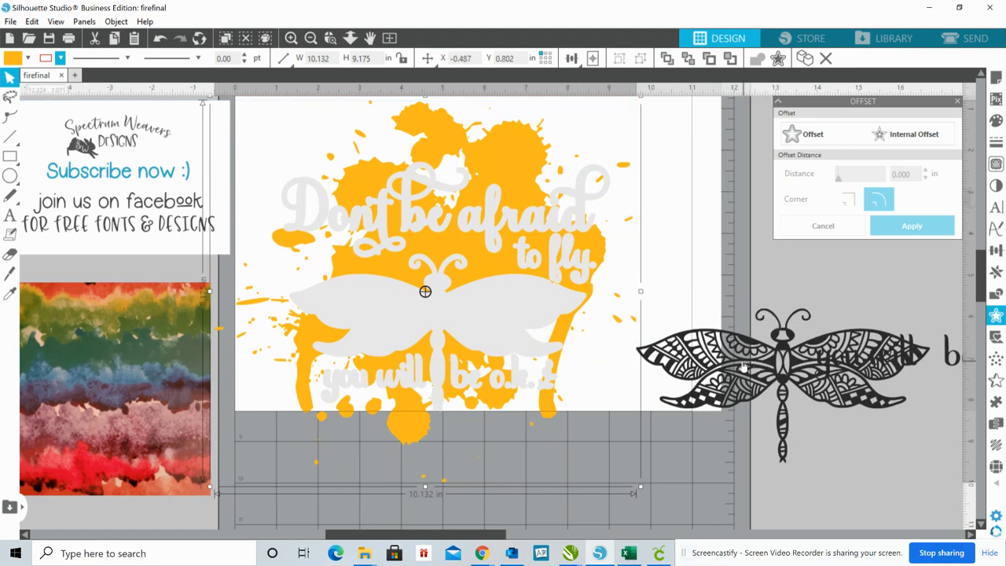
pyautogui.moveTo(743, 367); pyautogui.dragTo(899, 361)
pyautogui.click(674, 291)
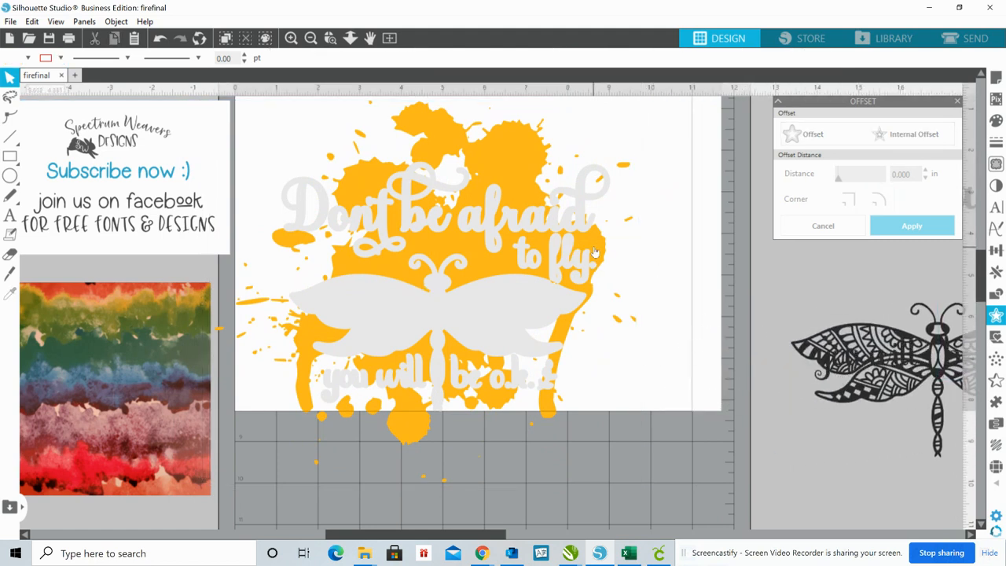
# Bring the orange splatter in front of the gray design and send it to the back again
pyautogui.click(595, 252)
pyautogui.rightClick(595, 252)
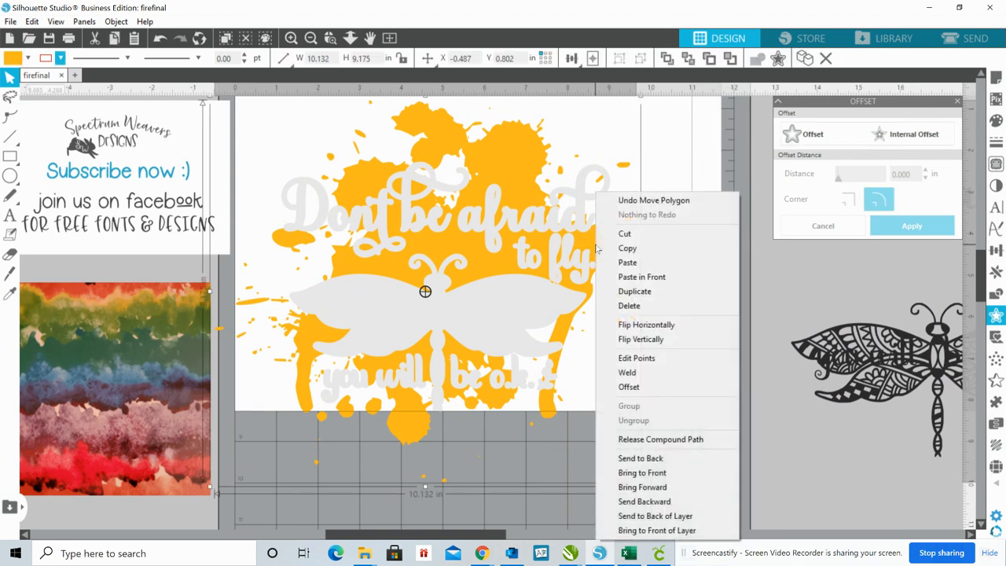
pyautogui.click(644, 473)
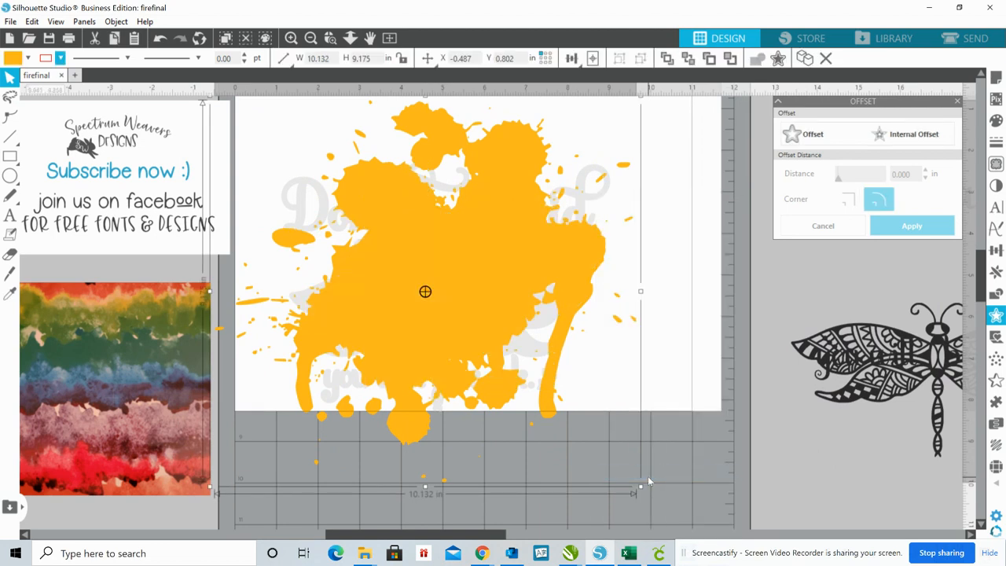
pyautogui.rightClick(526, 253)
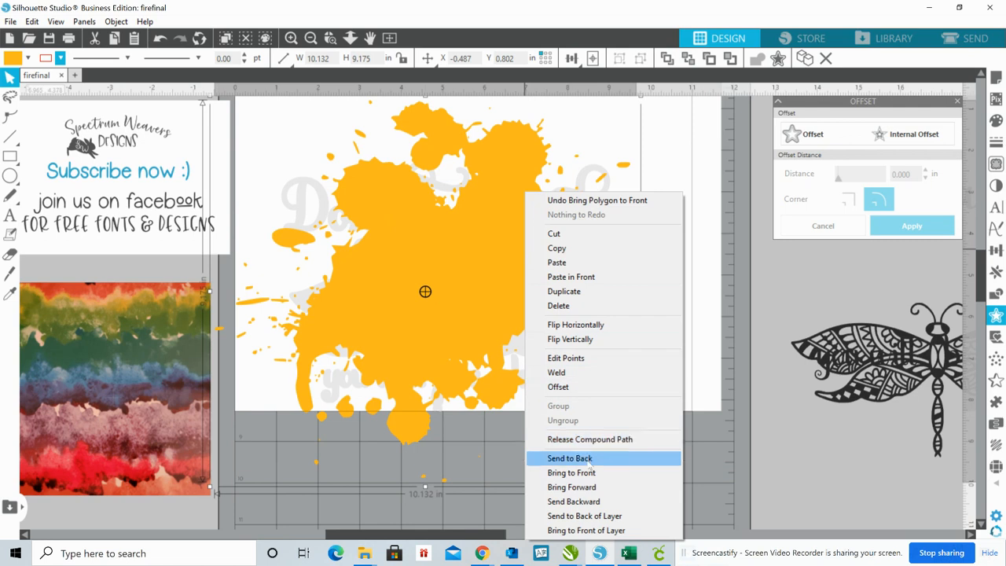
pyautogui.click(588, 459)
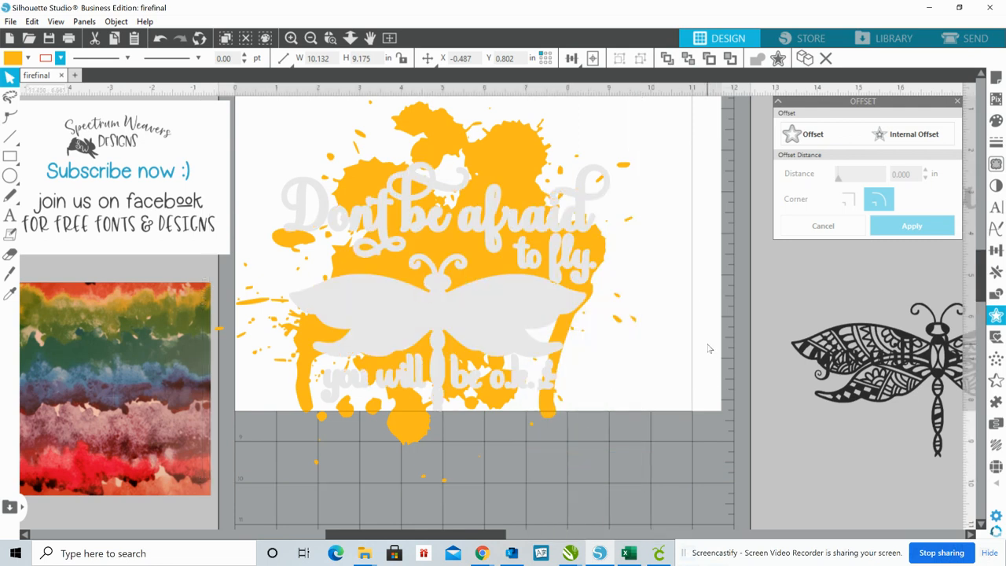
# Try the Divide operation on the orange splatter and gray design together, and undo it
pyautogui.moveTo(715, 246); pyautogui.dragTo(454, 287)
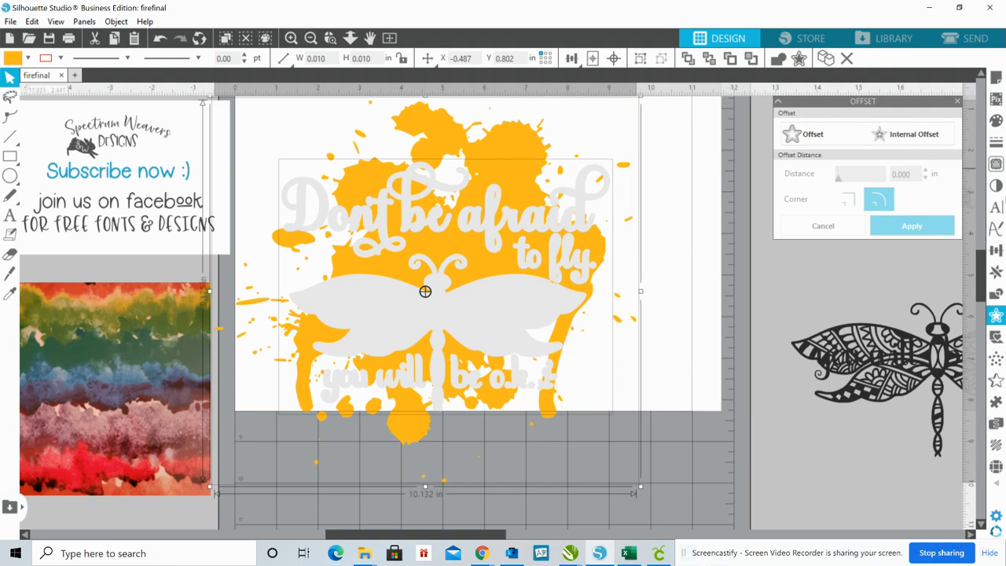
pyautogui.click(996, 296)
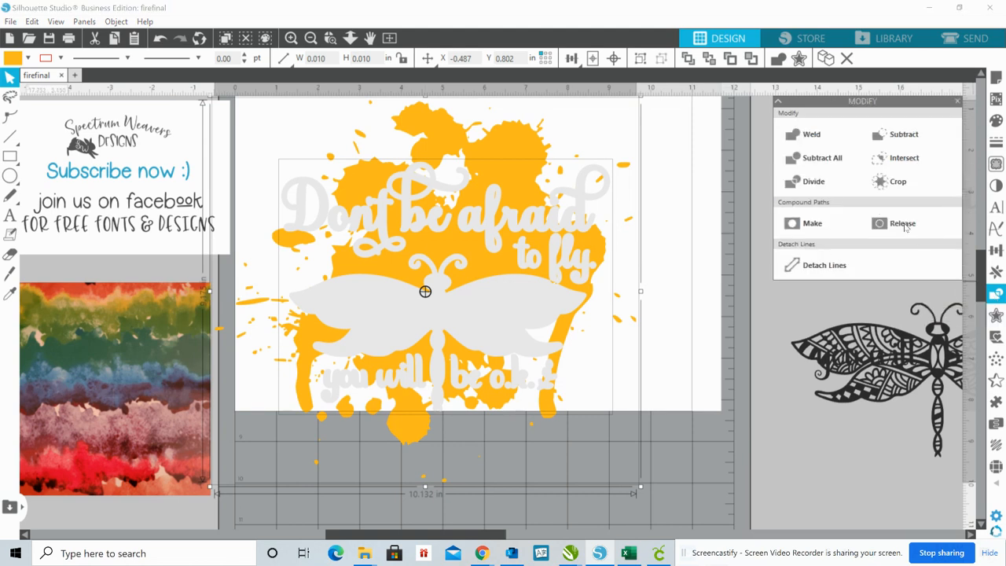
pyautogui.click(815, 182)
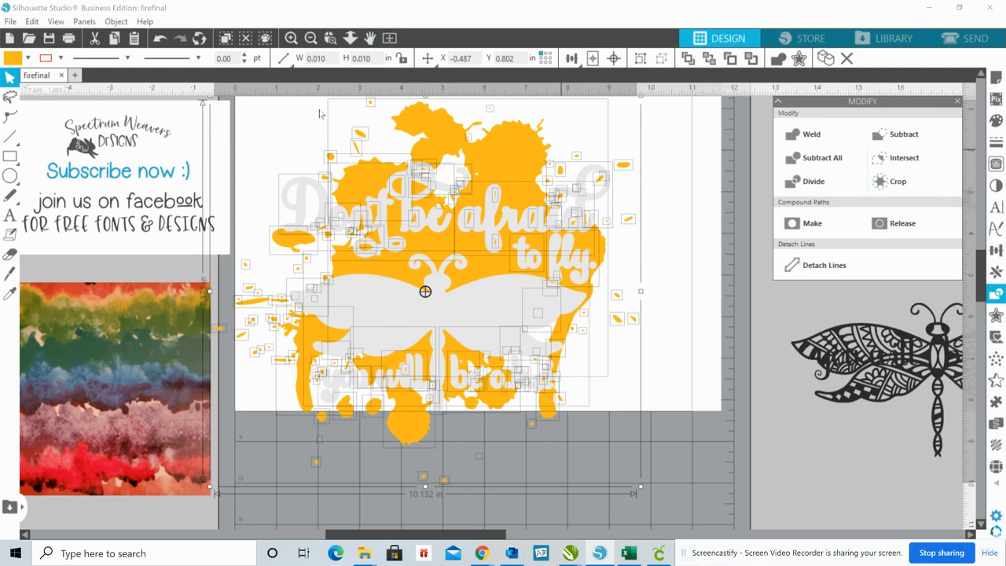
pyautogui.click(32, 21)
pyautogui.click(32, 34)
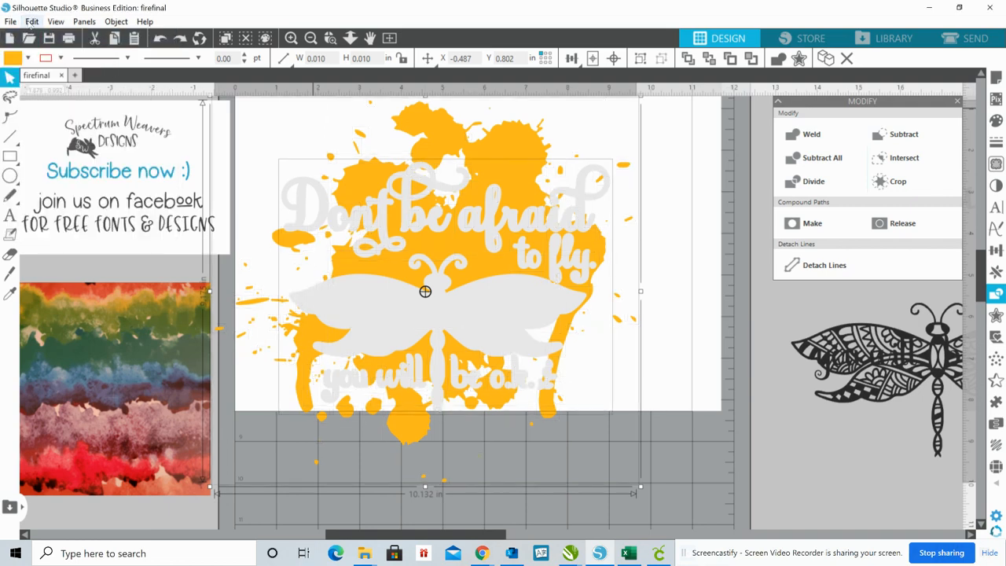
# Cut the gray design out of the orange splatter with Subtract All and delete the gray shape
pyautogui.click(735, 214)
pyautogui.click(496, 281)
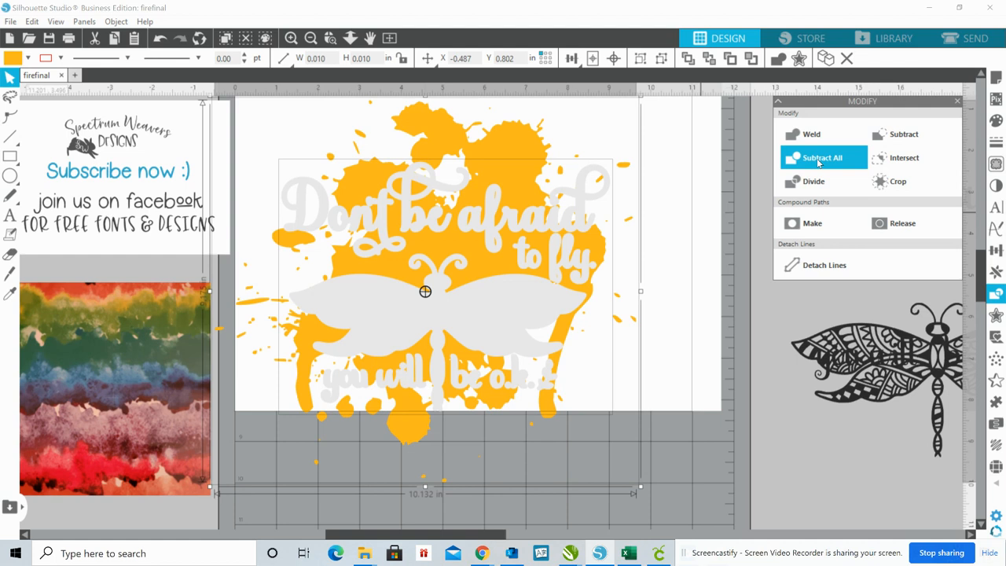
pyautogui.click(817, 162)
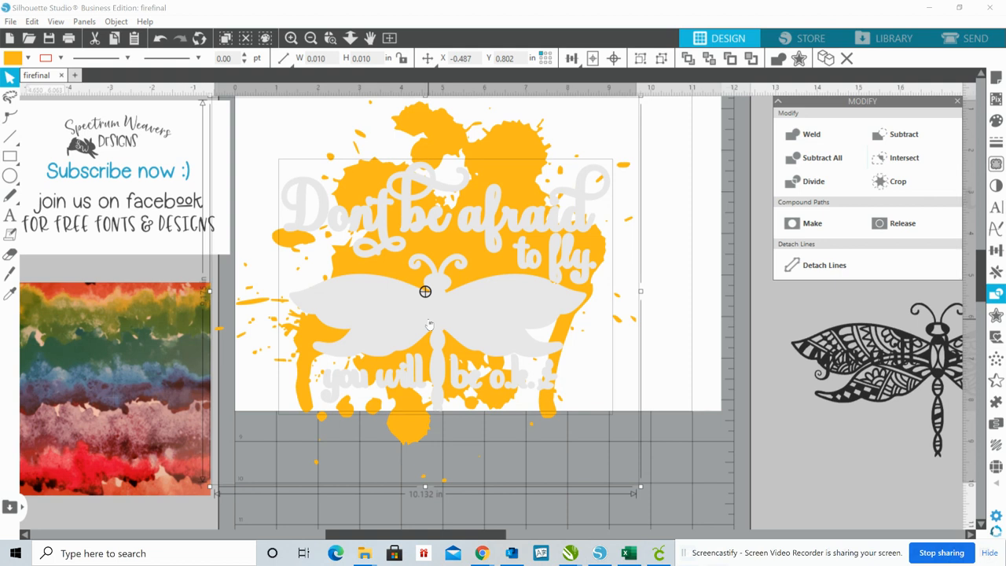
pyautogui.click(691, 344)
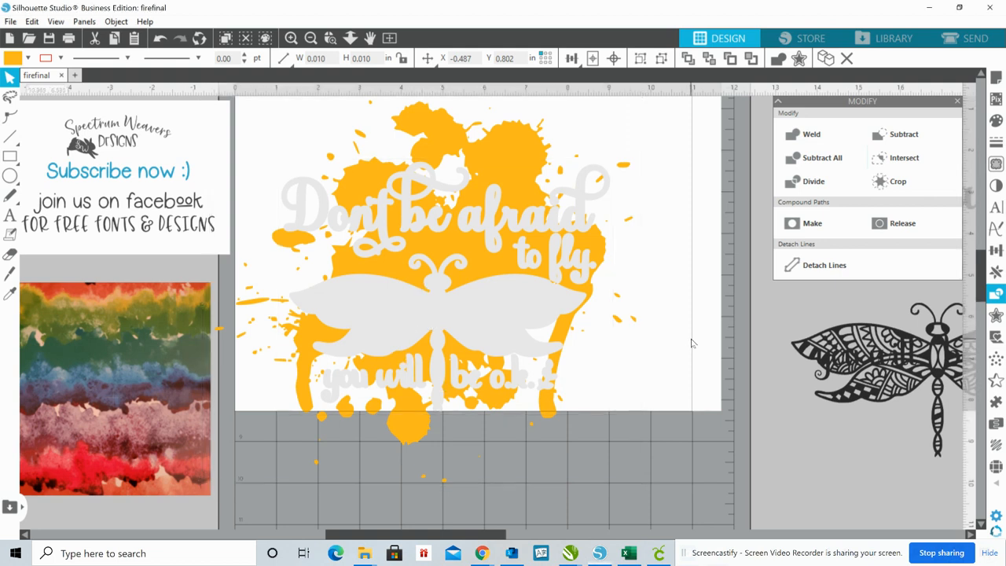
pyautogui.click(496, 319)
pyautogui.press('Delete')
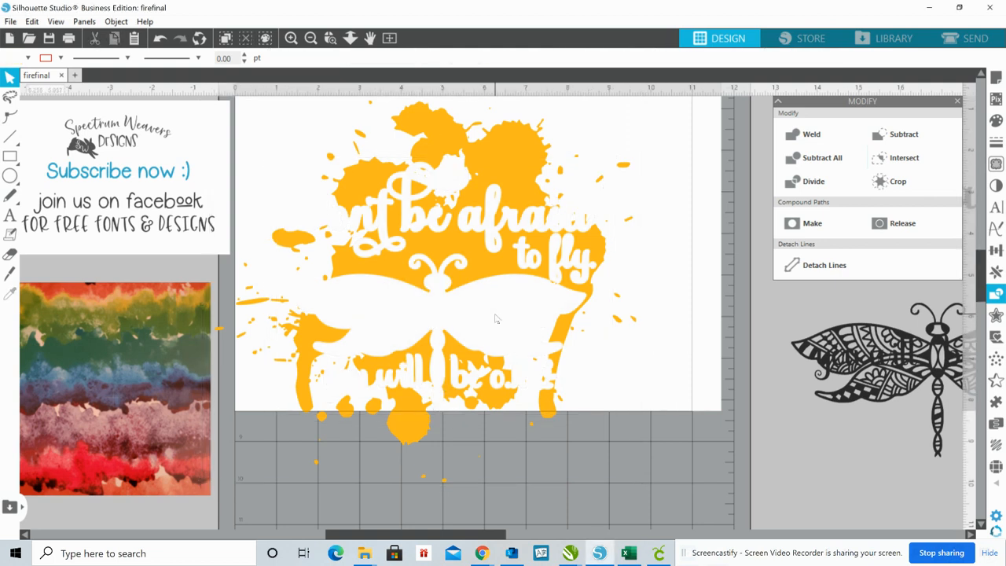
# Shift the cut splatter down and across the page and fit the black dragonfly into its cut-out
pyautogui.moveTo(448, 244); pyautogui.dragTo(507, 278)
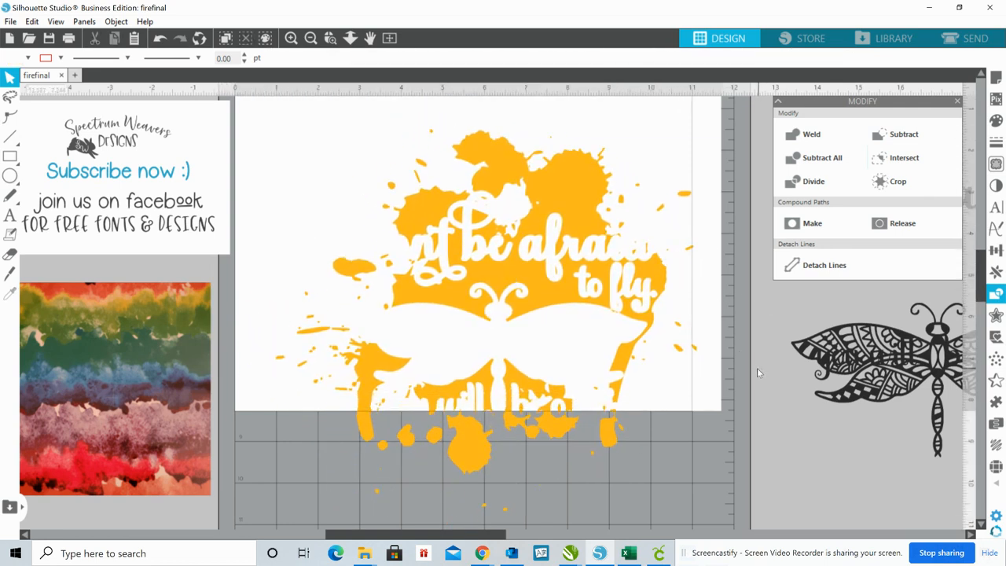
pyautogui.moveTo(859, 338); pyautogui.dragTo(423, 320)
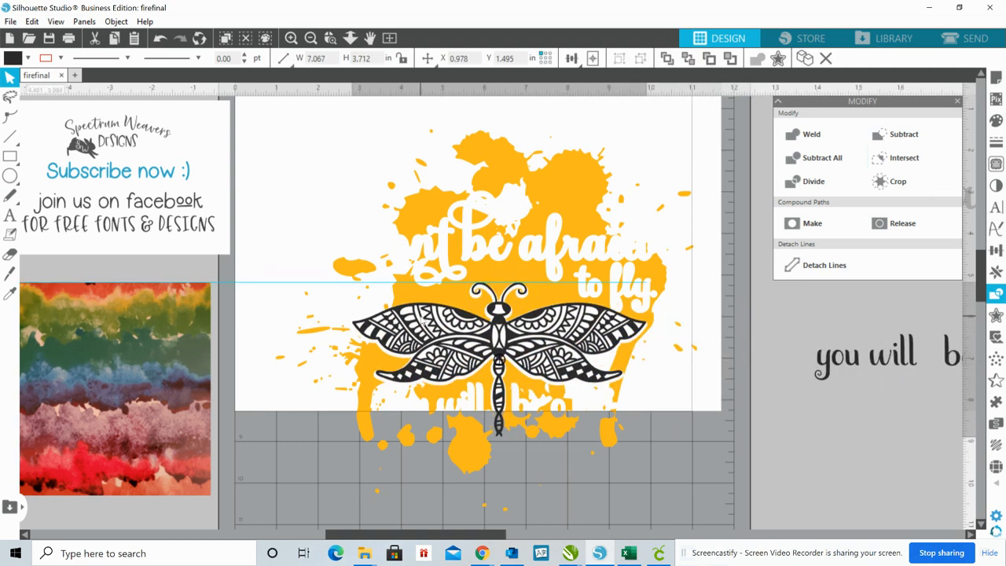
pyautogui.moveTo(422, 318); pyautogui.dragTo(420, 317)
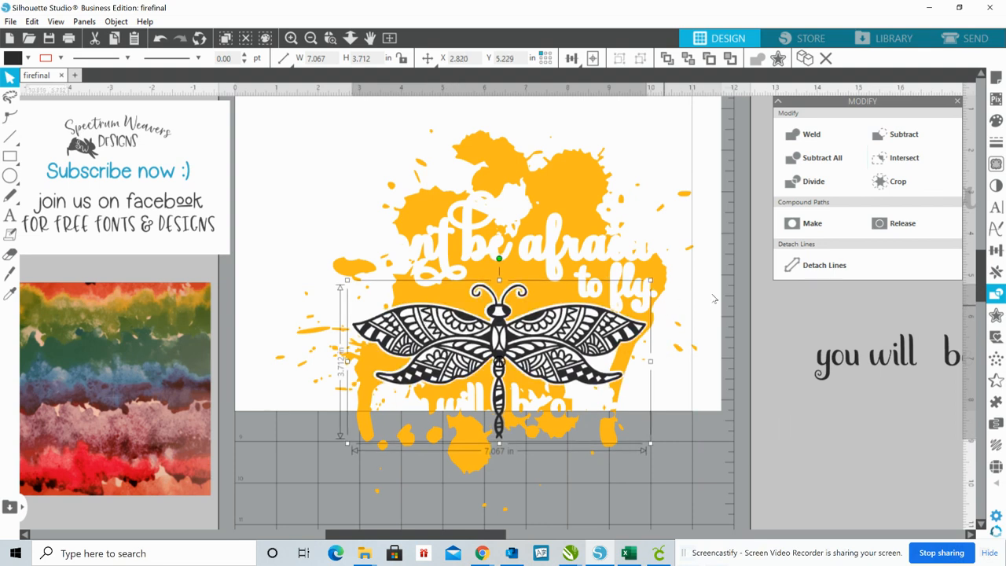
# Fit the black "Don't be afraid to fly." and "you will be o.k." lettering into the matching splatter cut-outs
pyautogui.moveTo(835, 363); pyautogui.dragTo(454, 245)
pyautogui.moveTo(557, 143); pyautogui.dragTo(507, 310)
pyautogui.moveTo(405, 418); pyautogui.dragTo(405, 417)
pyautogui.click(405, 416)
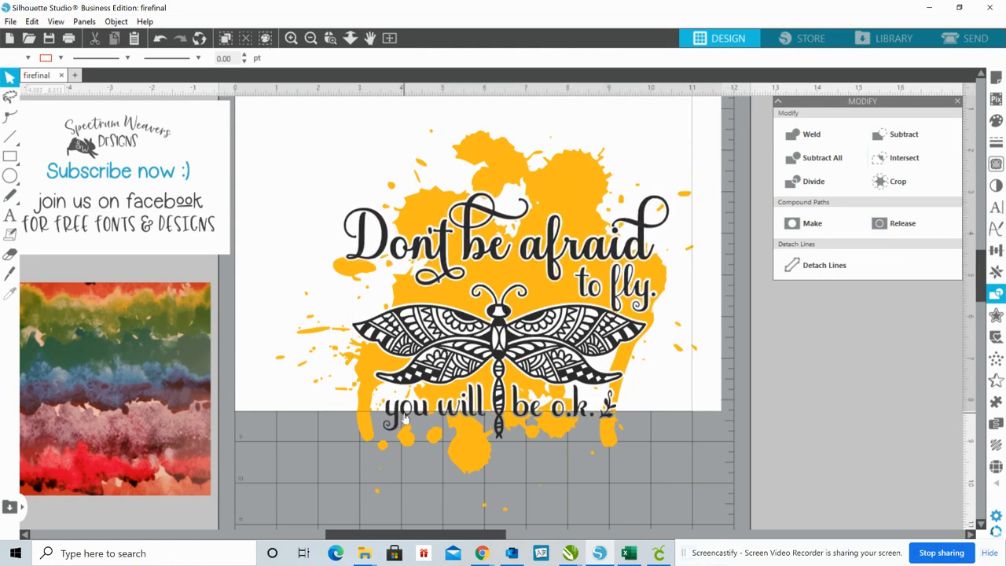
# Move the whole assembled design off to the side and bring only the orange splatter back onto the page
pyautogui.click(575, 169)
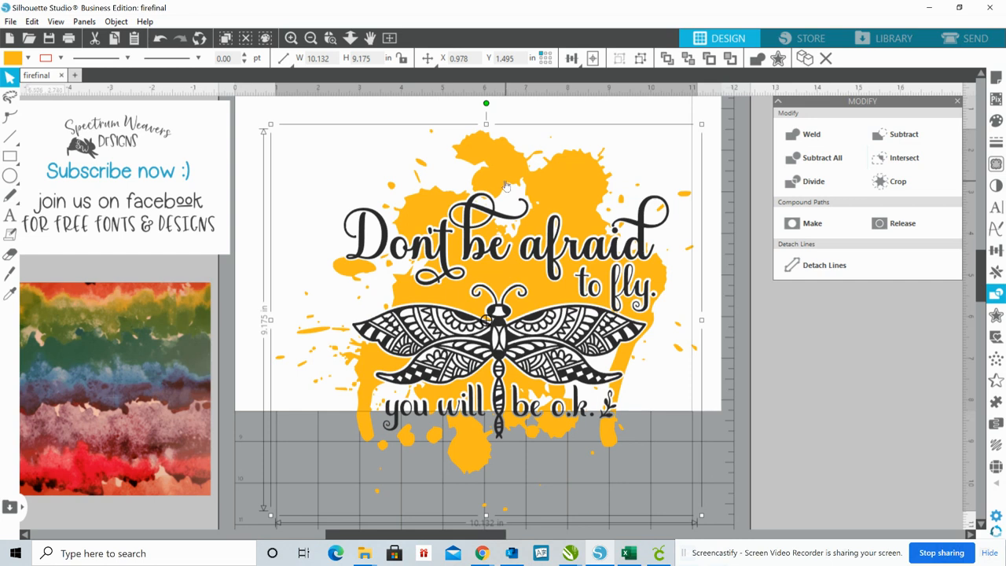
pyautogui.click(114, 381)
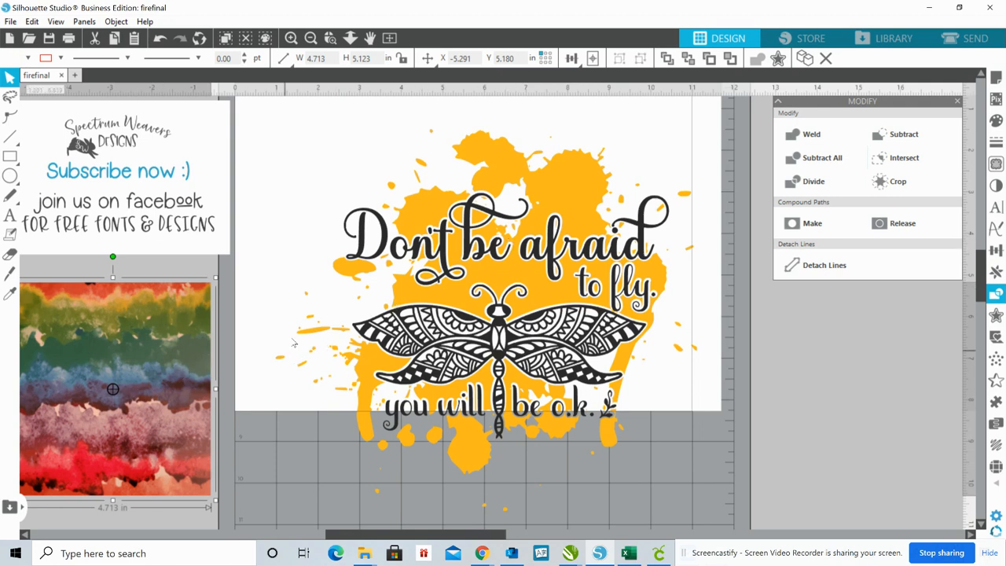
pyautogui.click(441, 311)
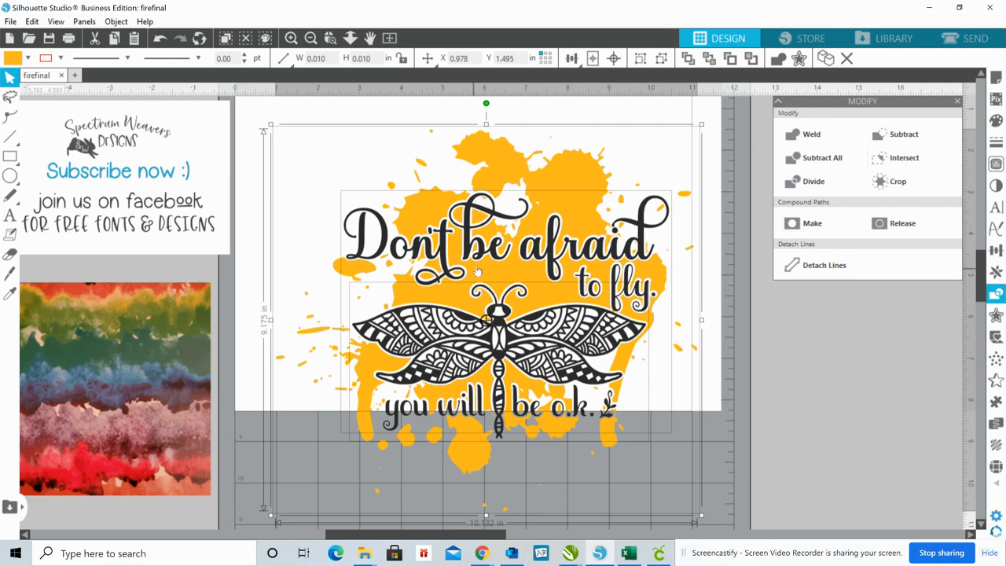
pyautogui.moveTo(471, 267); pyautogui.dragTo(793, 338)
pyautogui.click(678, 152)
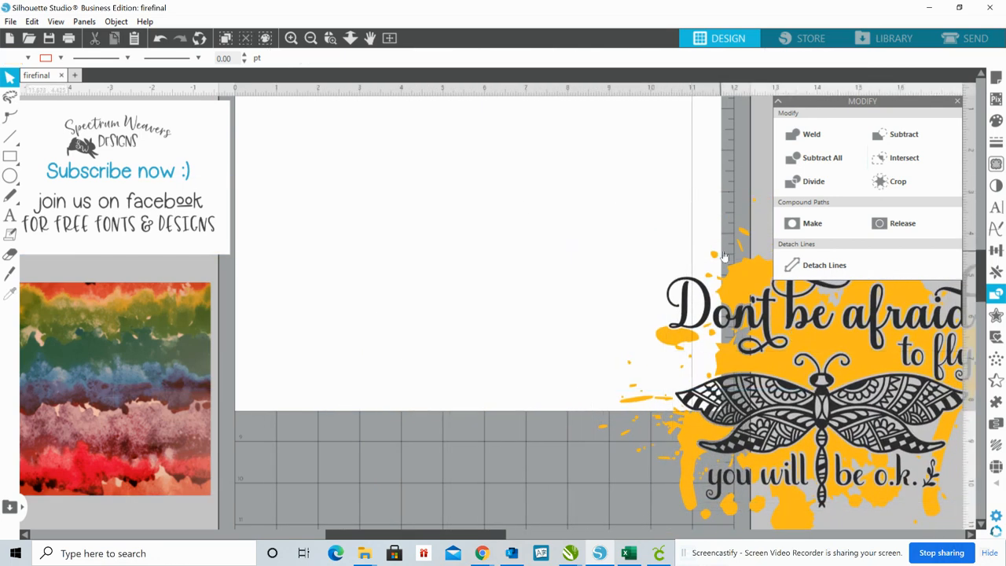
pyautogui.moveTo(722, 228); pyautogui.dragTo(274, 142)
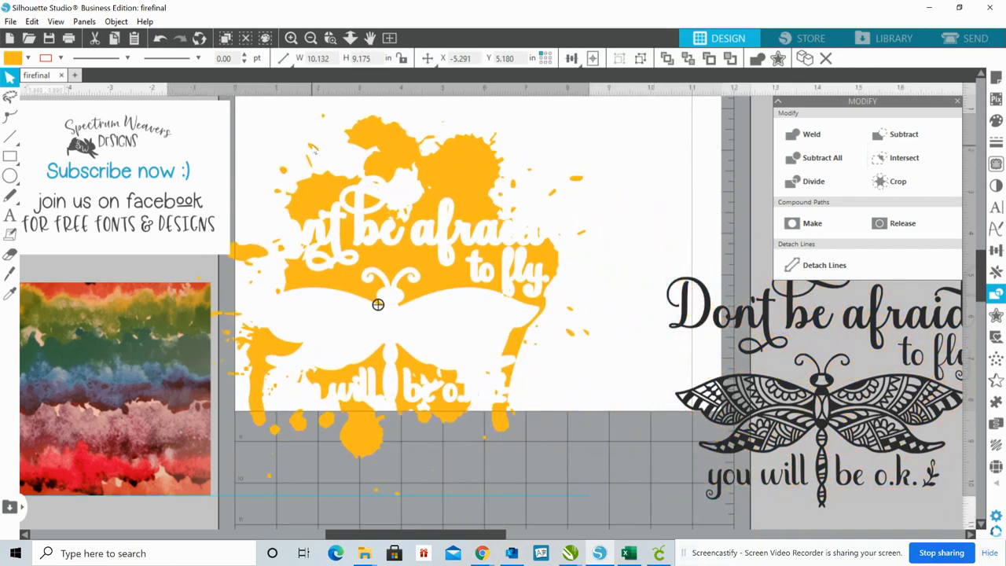
pyautogui.click(627, 153)
pyautogui.moveTo(705, 158); pyautogui.dragTo(790, 479)
pyautogui.rightClick(769, 431)
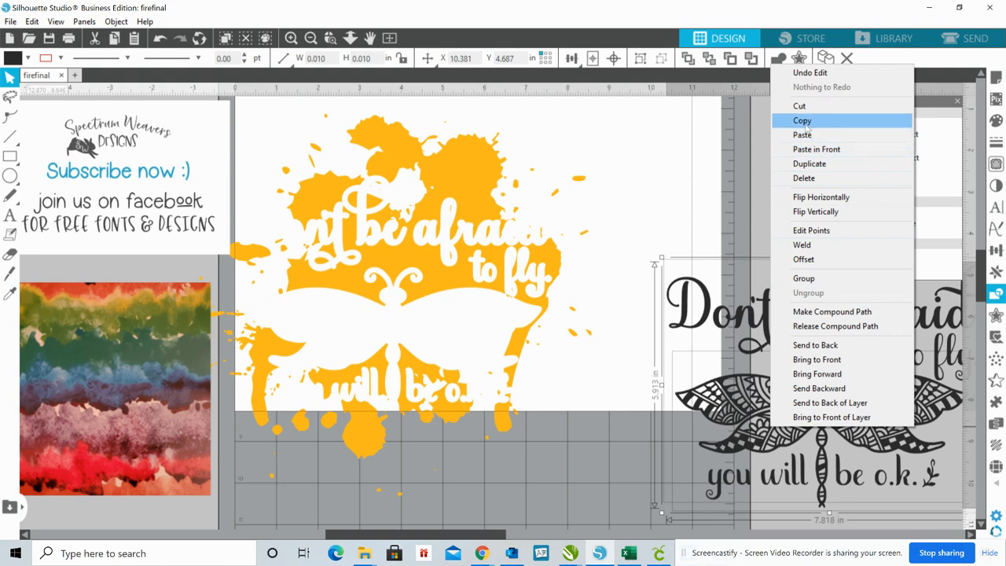
pyautogui.click(701, 146)
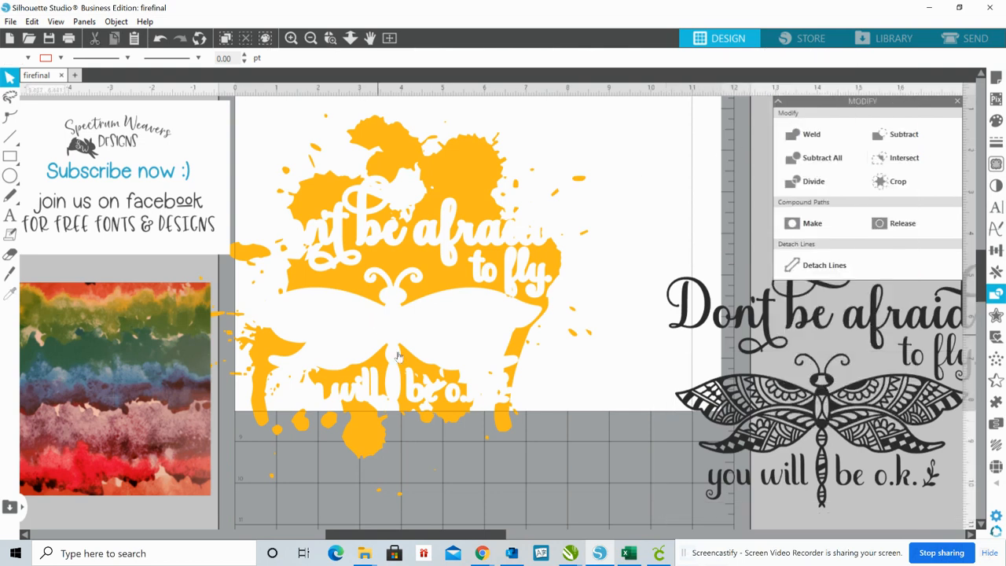
# Move the orange splatter further across the page, then cover it with the watercolor pattern enlarged to about 9.51 × 10.34 in
pyautogui.moveTo(381, 301); pyautogui.dragTo(475, 308)
pyautogui.moveTo(499, 275); pyautogui.dragTo(487, 277)
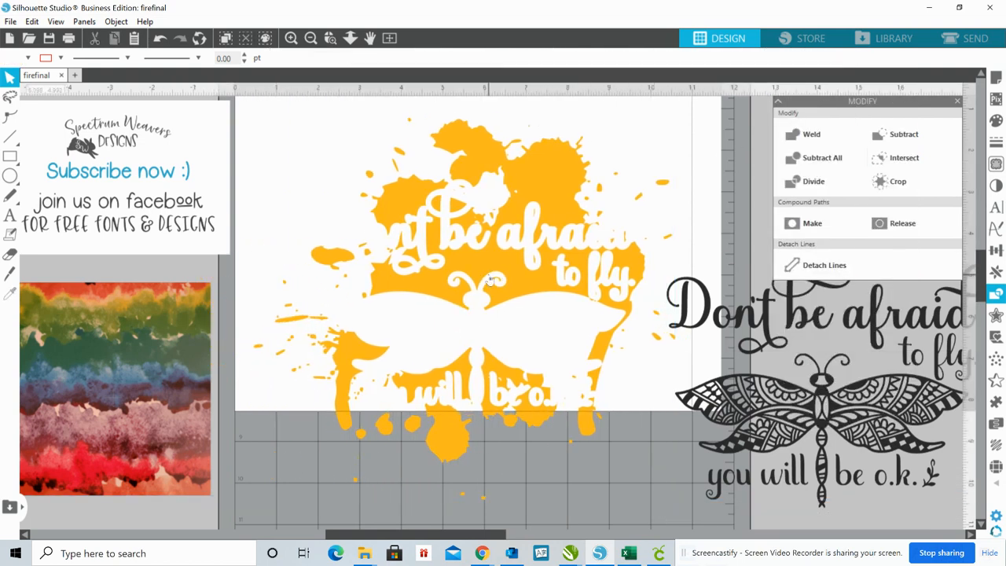
pyautogui.click(130, 387)
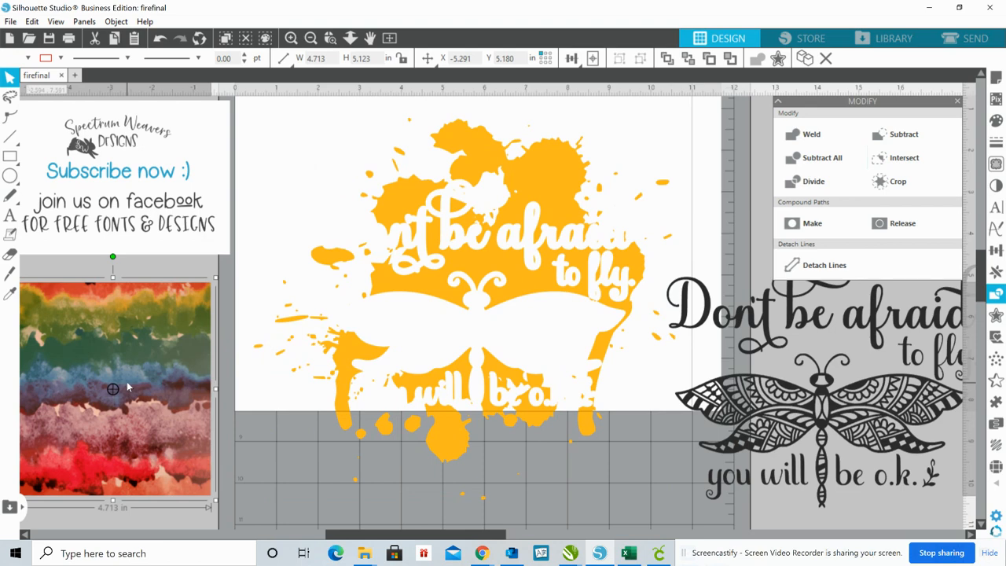
pyautogui.moveTo(128, 386); pyautogui.dragTo(350, 207)
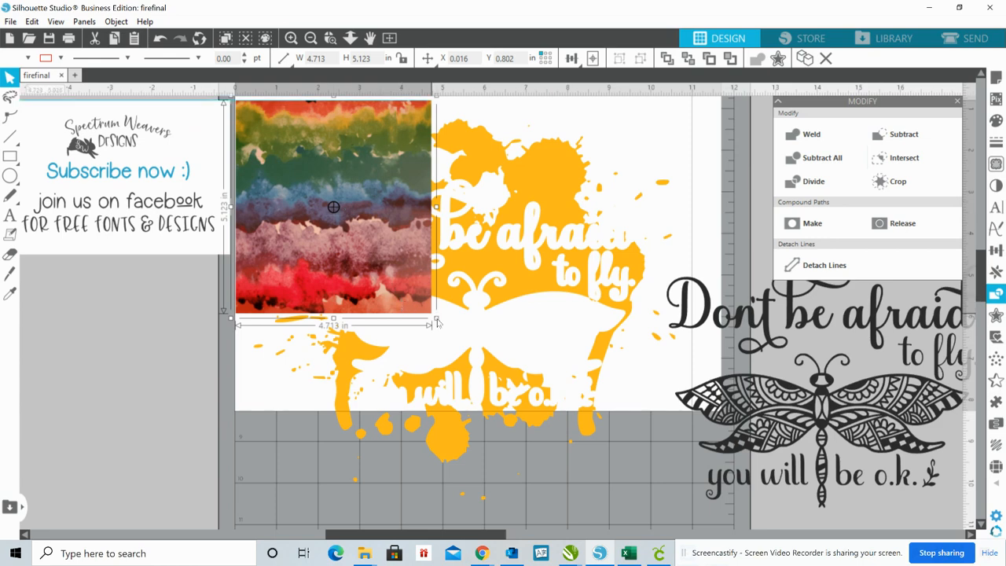
pyautogui.moveTo(438, 322); pyautogui.dragTo(671, 500)
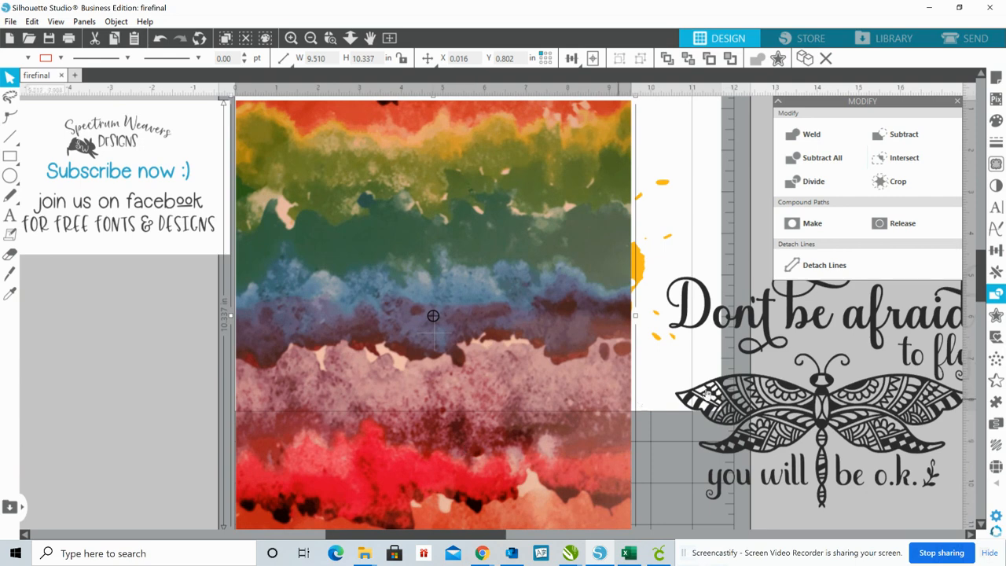
pyautogui.moveTo(461, 486)
pyautogui.mouseDown()
pyautogui.moveTo(484, 481)
pyautogui.moveTo(469, 475)
pyautogui.mouseUp()
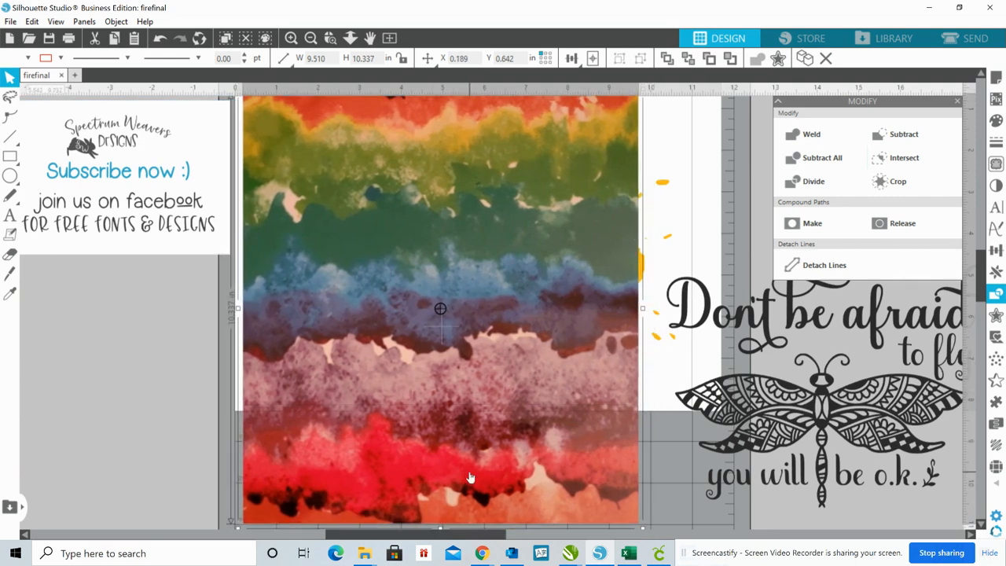
# Move the enlarged watercolor pattern aside so that the orange splatter is uncovered
pyautogui.click(643, 534)
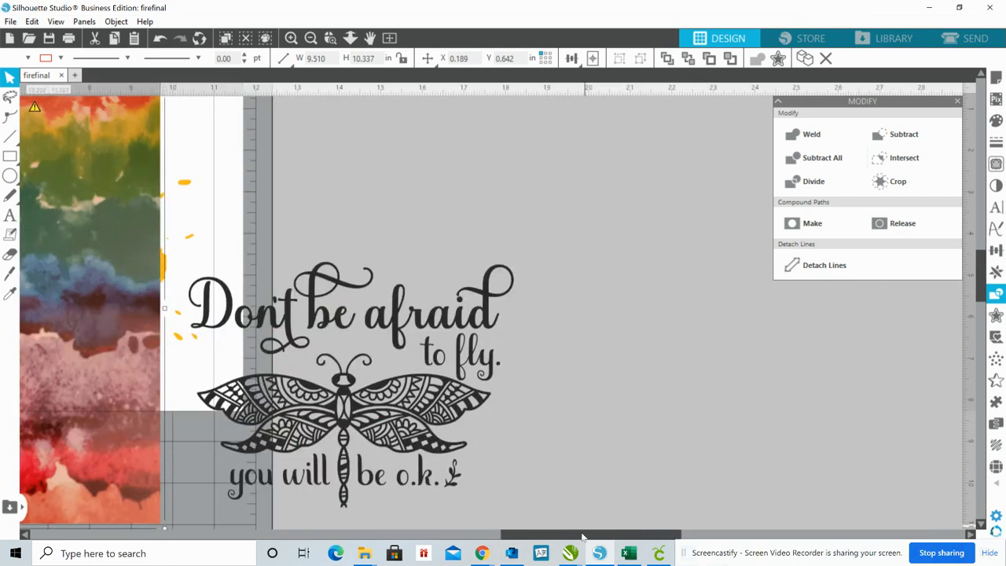
pyautogui.moveTo(583, 534); pyautogui.dragTo(401, 523)
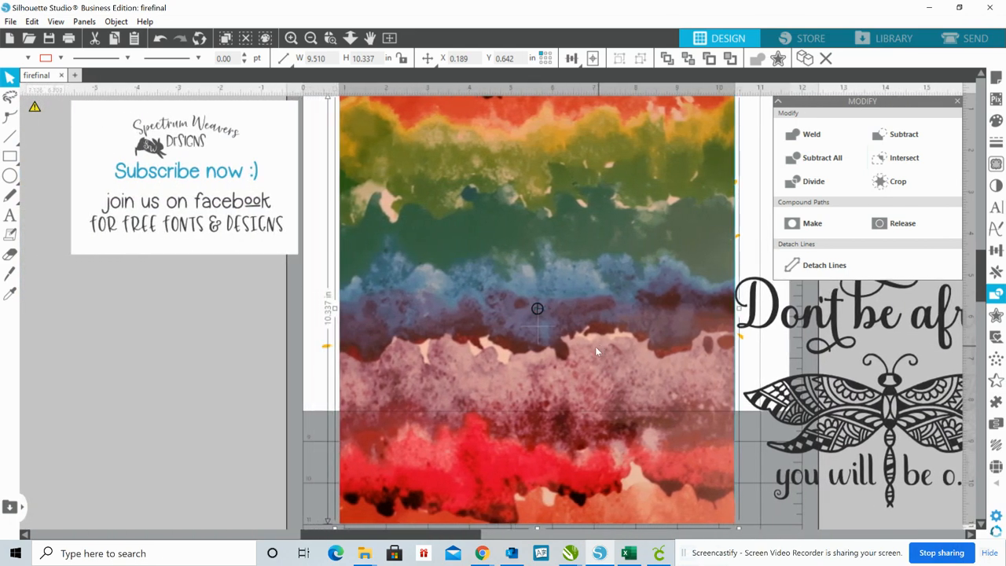
pyautogui.moveTo(595, 346); pyautogui.dragTo(209, 352)
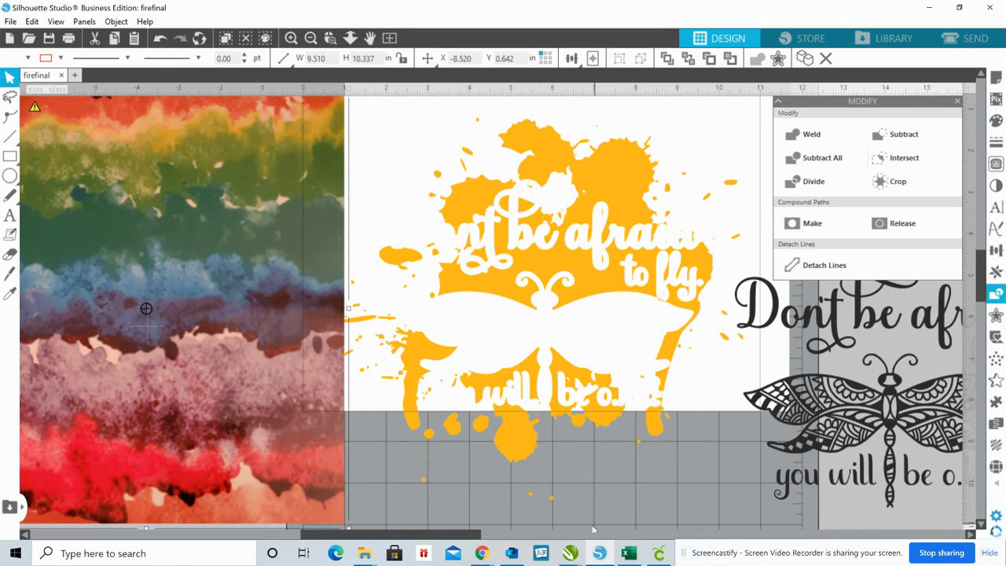
# Scale the orange splatter and the black design down together to an overall width of about 15.07 in
pyautogui.click(651, 415)
pyautogui.moveTo(651, 415); pyautogui.dragTo(814, 323)
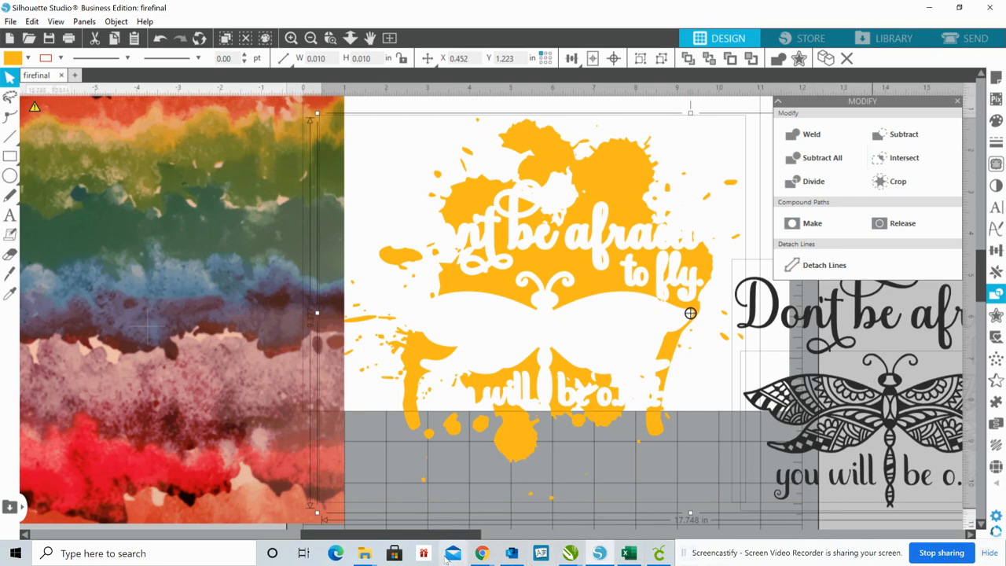
pyautogui.moveTo(442, 535); pyautogui.dragTo(501, 533)
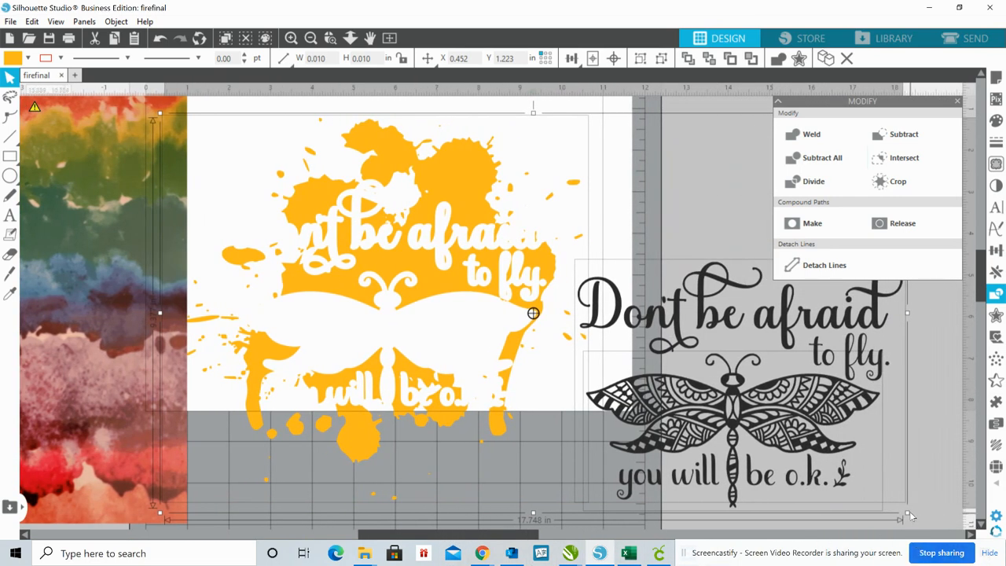
pyautogui.moveTo(907, 514); pyautogui.dragTo(781, 488)
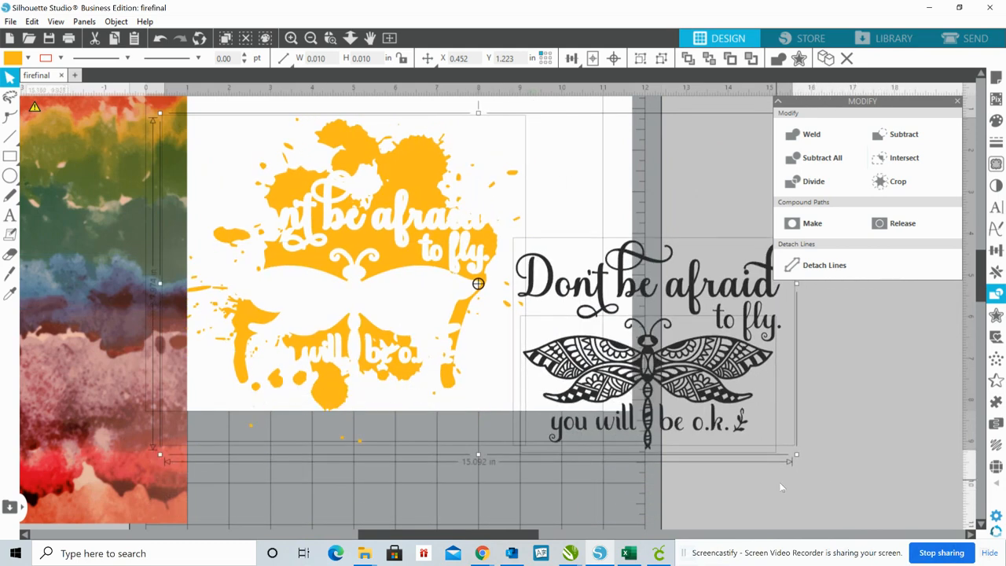
# Move the black lettering and dragonfly together off the page, away from the splatter
pyautogui.click(605, 502)
pyautogui.click(617, 363)
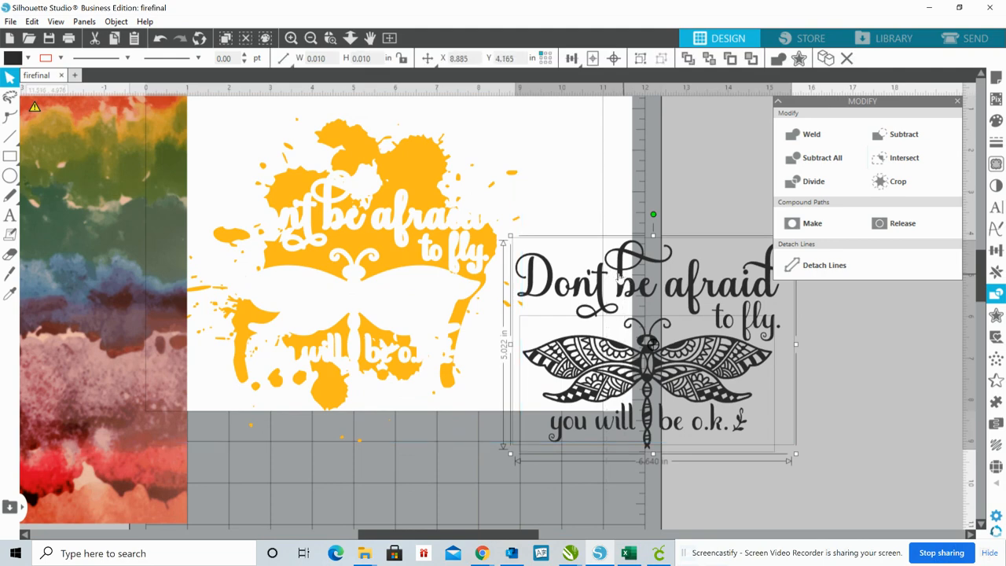
pyautogui.moveTo(617, 278); pyautogui.dragTo(750, 293)
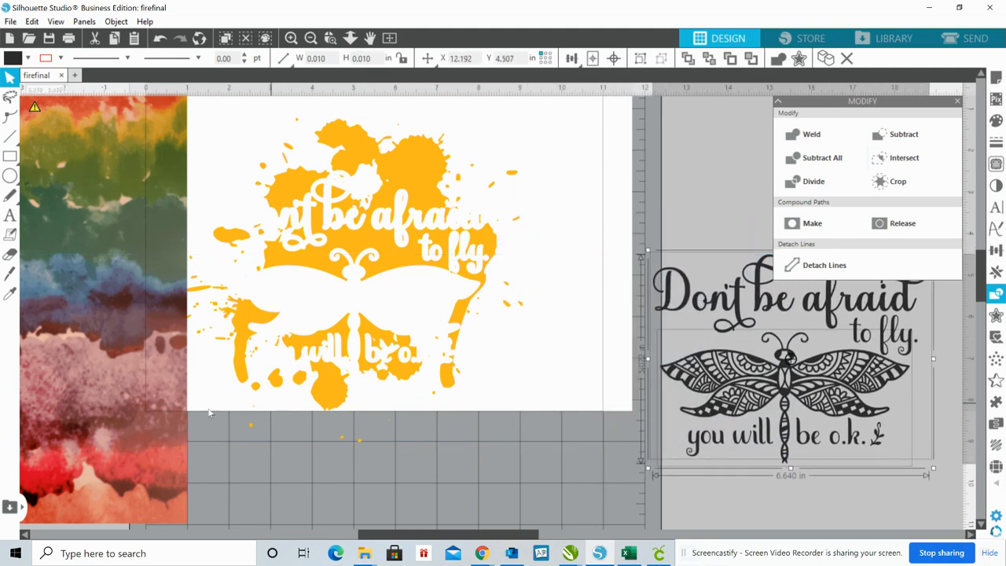
# Place the watercolor pattern over the orange splatter and send the pattern to the back
pyautogui.moveTo(125, 450)
pyautogui.mouseDown()
pyautogui.moveTo(378, 436)
pyautogui.moveTo(506, 447)
pyautogui.moveTo(496, 451)
pyautogui.mouseUp()
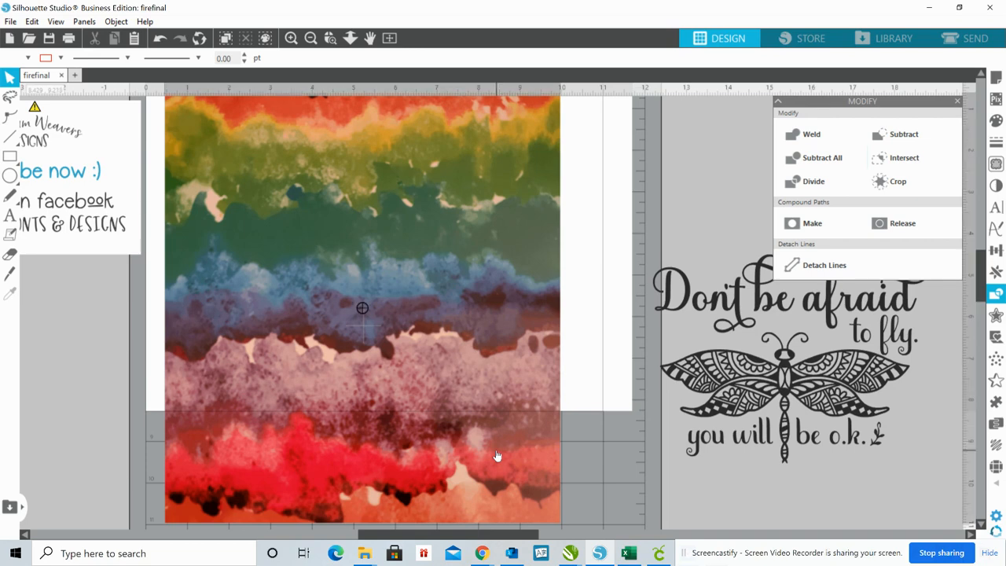
pyautogui.rightClick(496, 452)
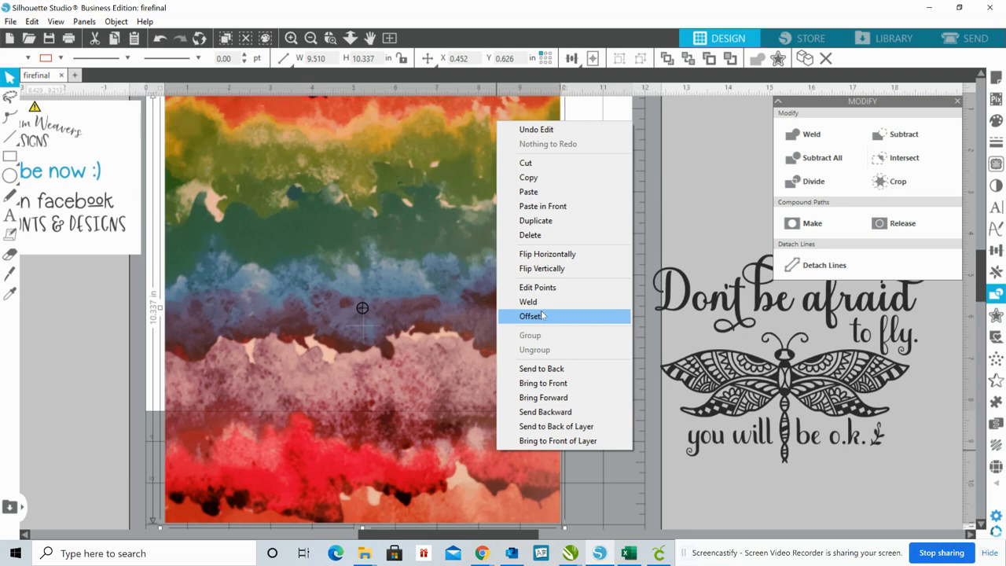
pyautogui.click(566, 369)
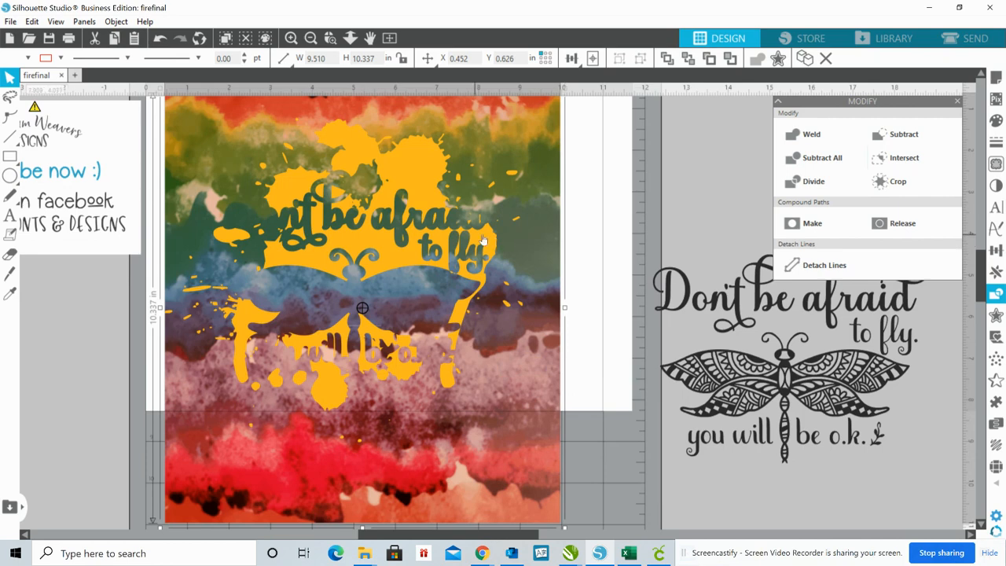
# Shift the orange splatter slightly down and across toward the middle of the watercolor pattern
pyautogui.moveTo(395, 238); pyautogui.dragTo(408, 265)
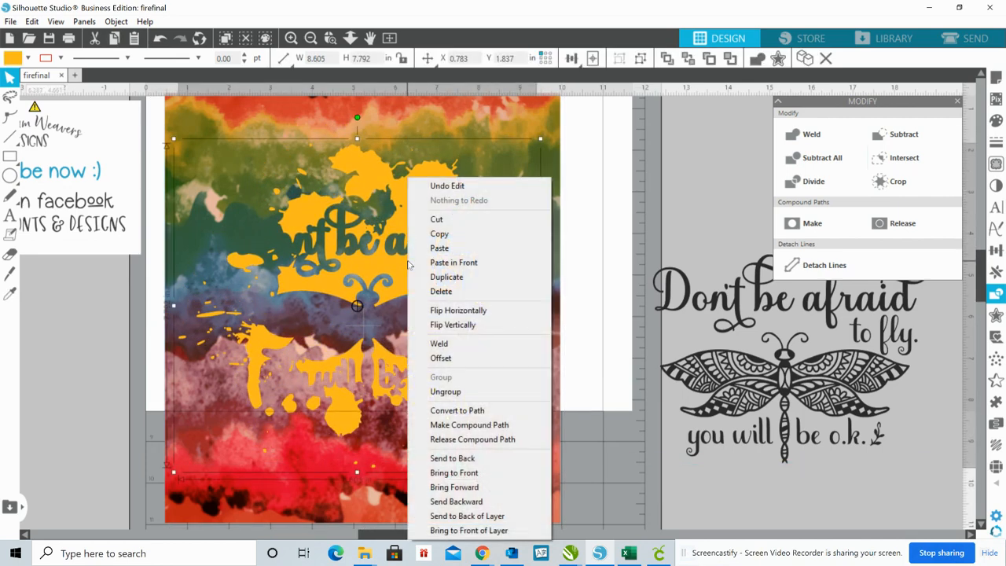
pyautogui.rightClick(409, 265)
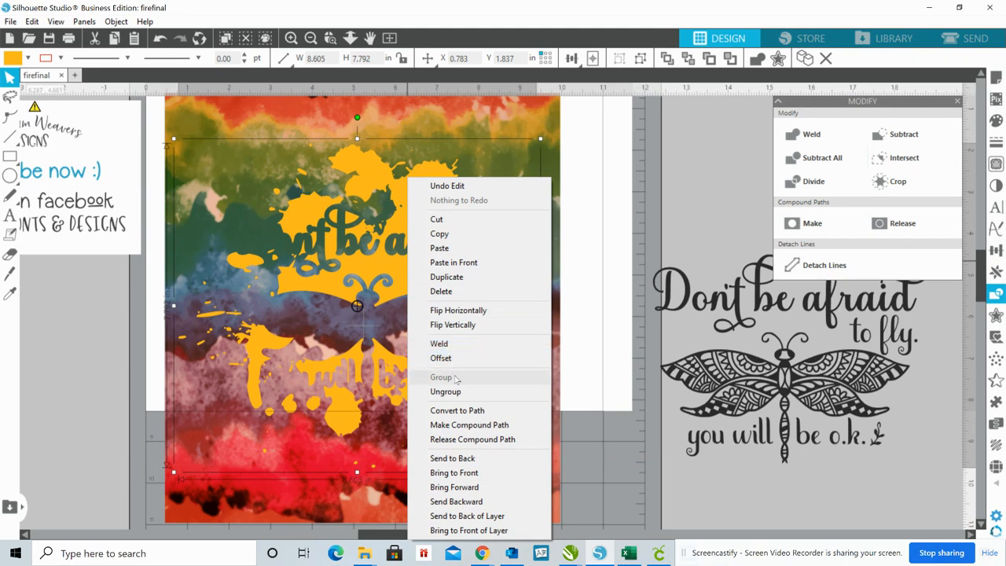
pyautogui.click(608, 171)
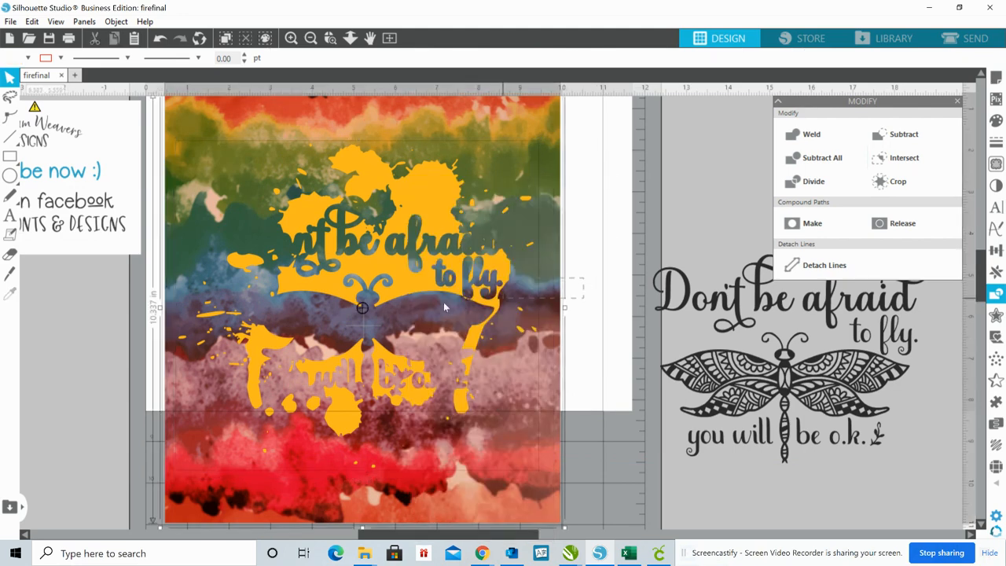
# Try to divide the watercolor pattern and the splatter together, then send the selection to the back
pyautogui.click(352, 236)
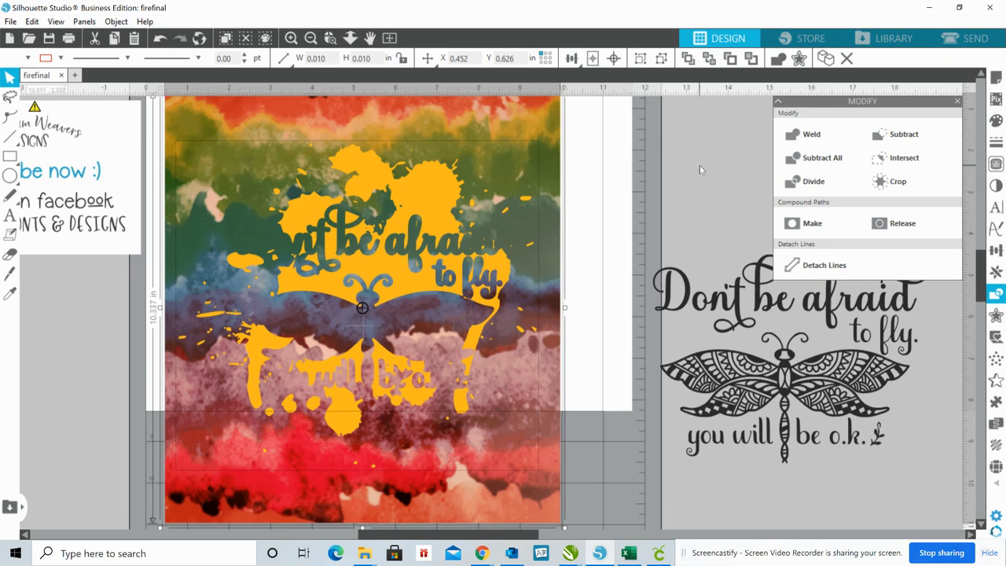
pyautogui.click(793, 183)
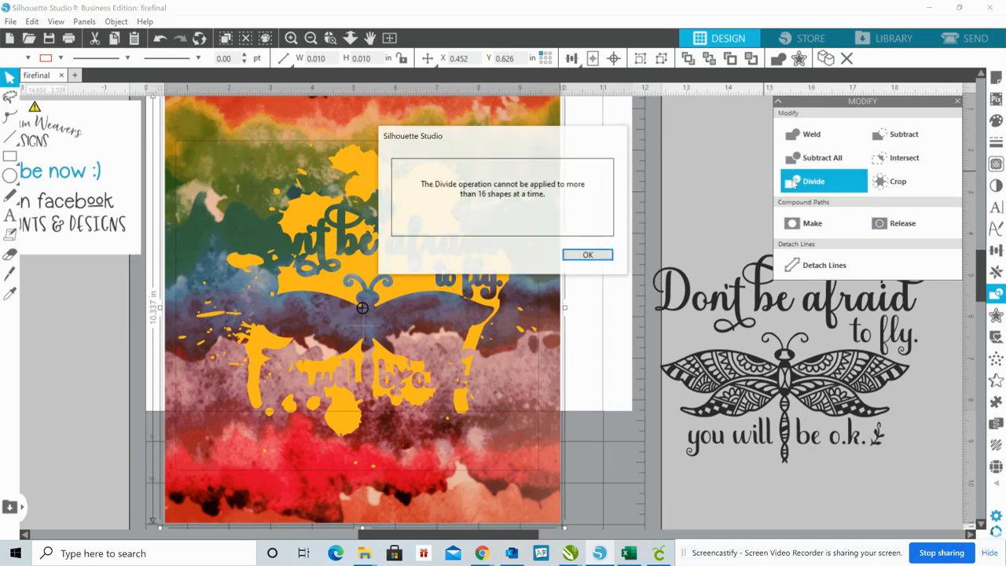
pyautogui.click(591, 256)
pyautogui.rightClick(371, 277)
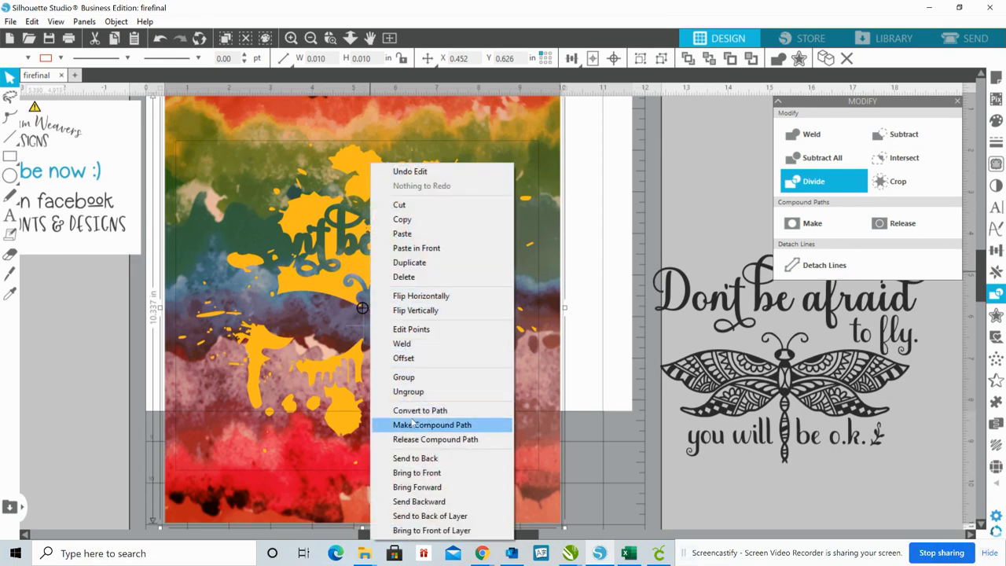
pyautogui.click(415, 457)
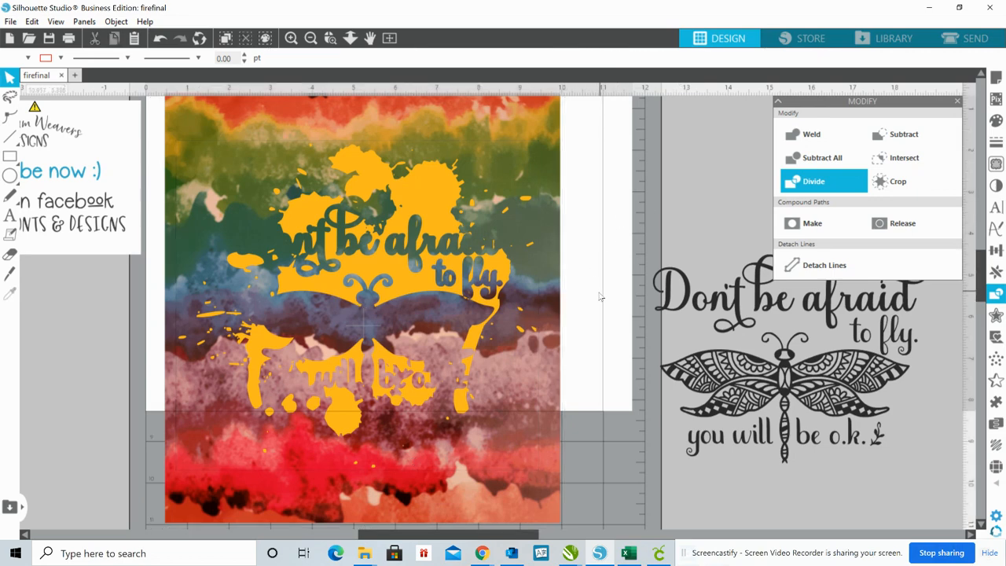
# Send the orange splatter to the back, behind the watercolor pattern
pyautogui.moveTo(599, 293); pyautogui.dragTo(392, 250)
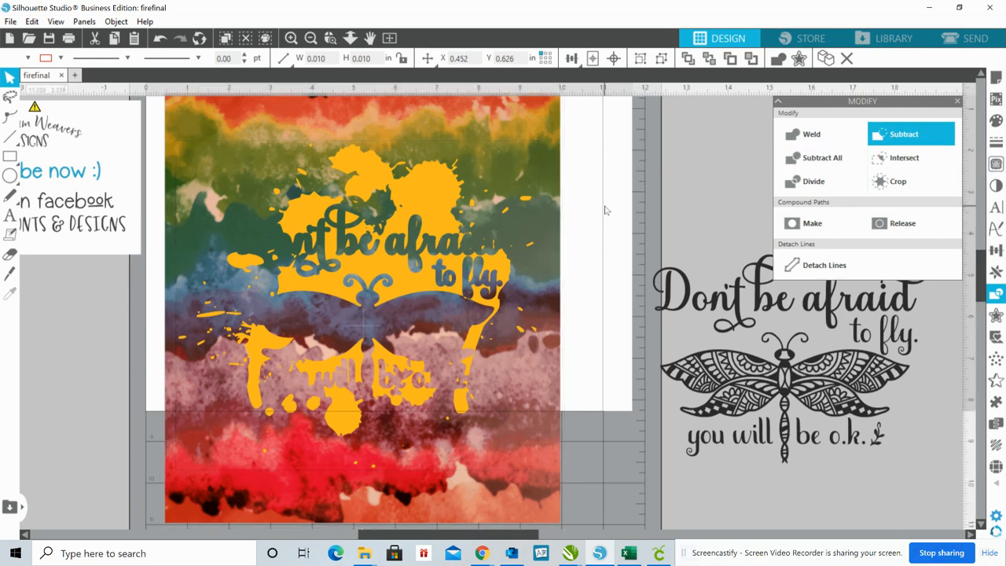
pyautogui.rightClick(403, 290)
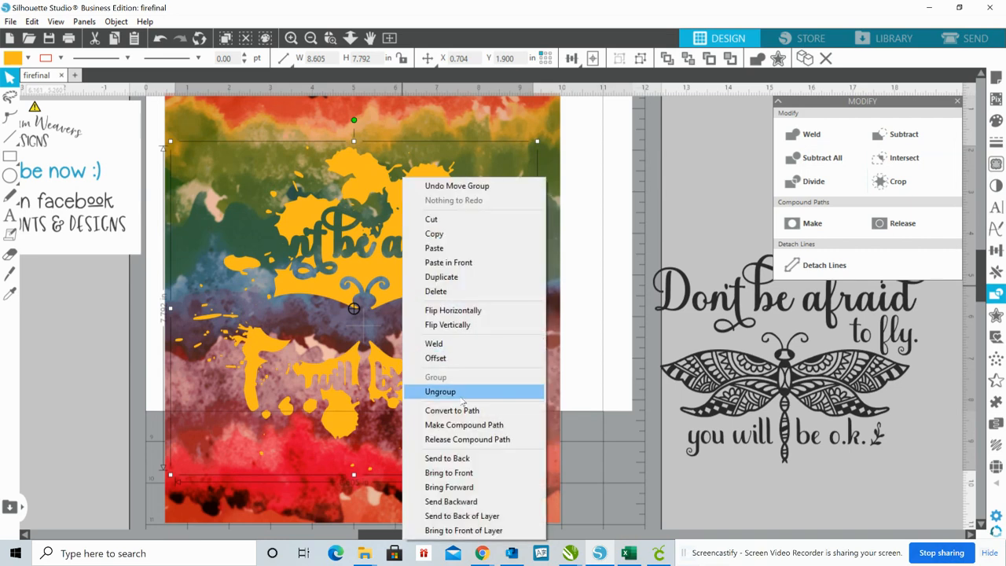
pyautogui.click(461, 458)
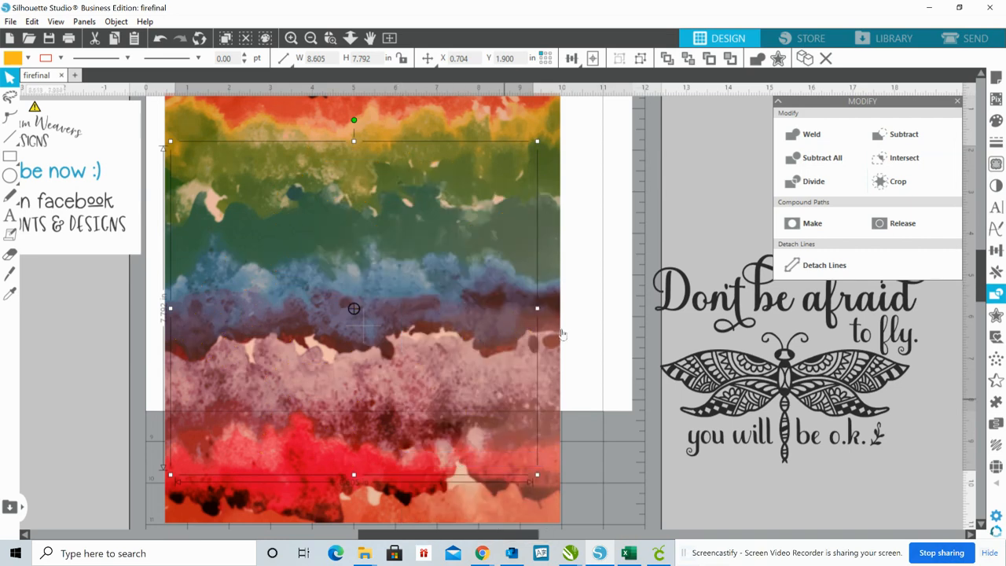
# Try Subtract on the watercolor pattern and the splatter behind it, and undo the operation
pyautogui.click(614, 255)
pyautogui.click(341, 303)
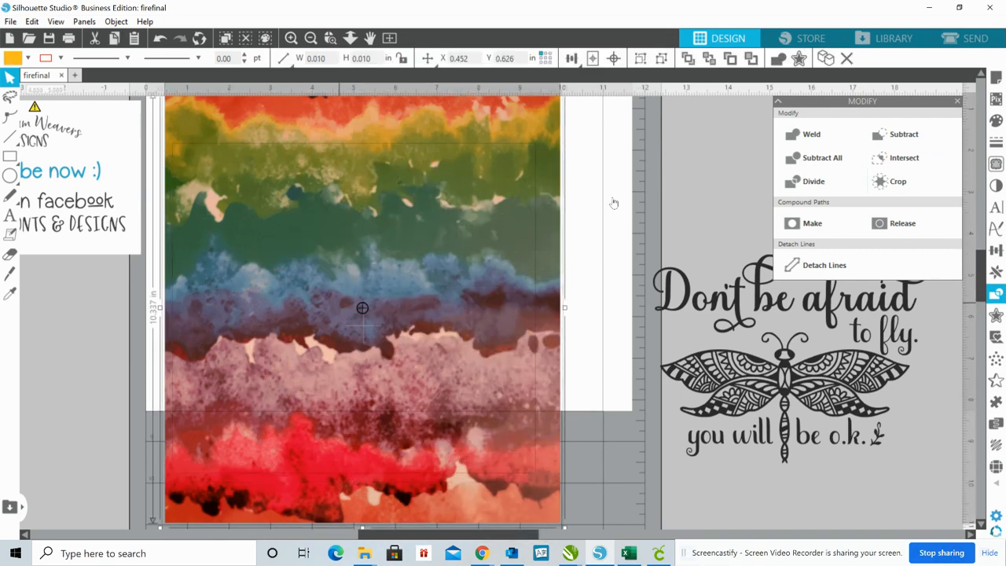
pyautogui.click(910, 138)
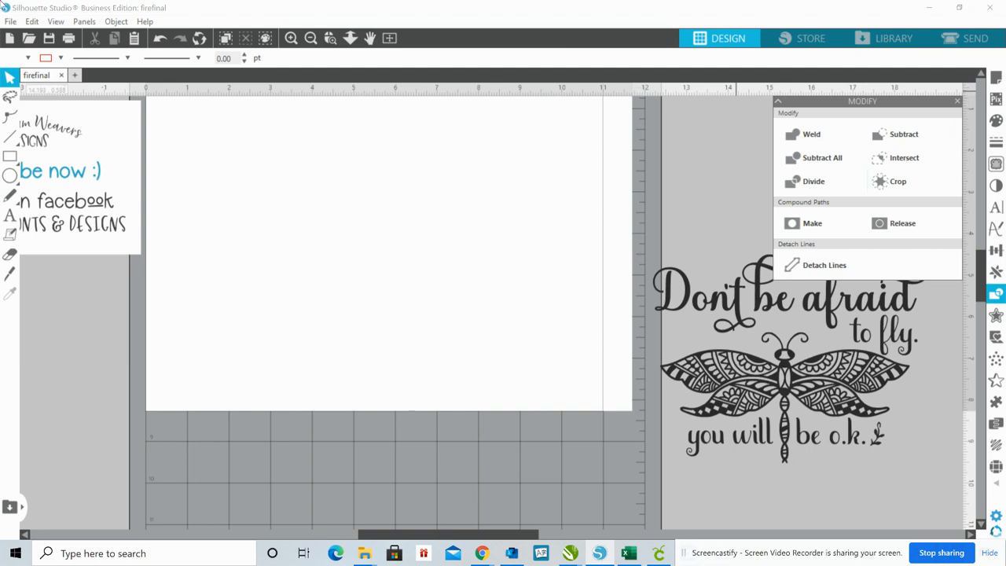
pyautogui.click(38, 22)
pyautogui.click(41, 37)
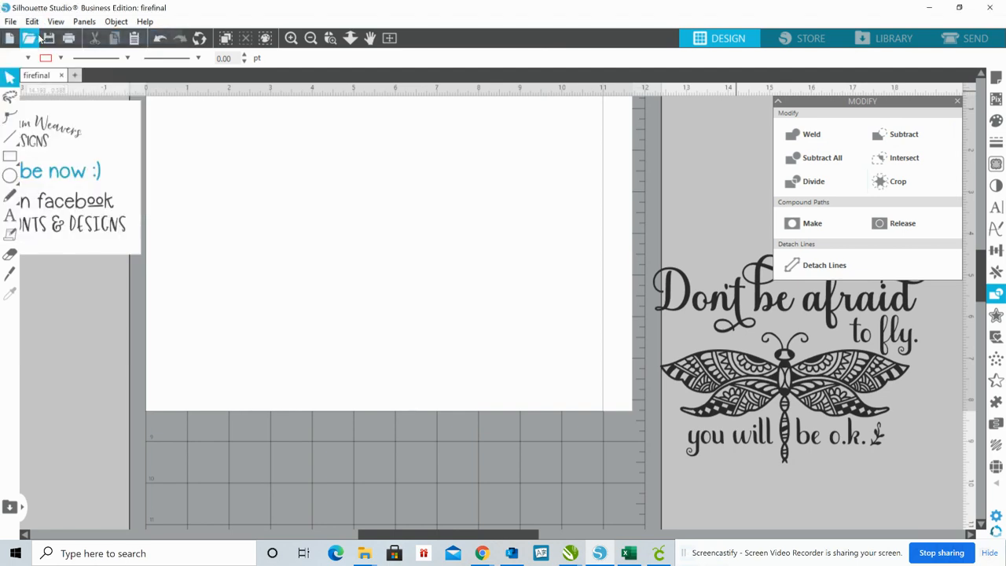
pyautogui.click(603, 170)
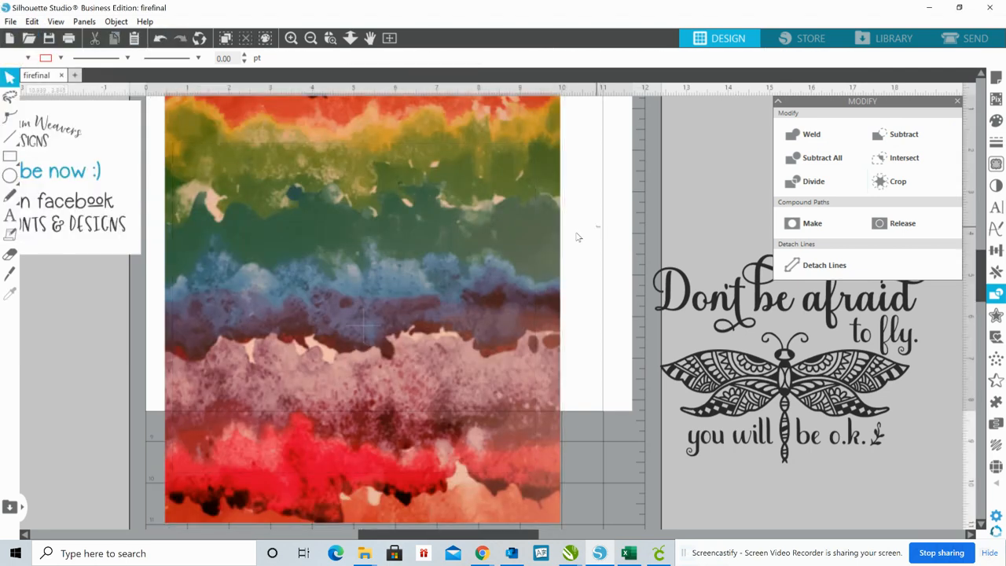
# Crop the watercolor pattern to the shape of the splatter behind it
pyautogui.moveTo(601, 228); pyautogui.dragTo(249, 380)
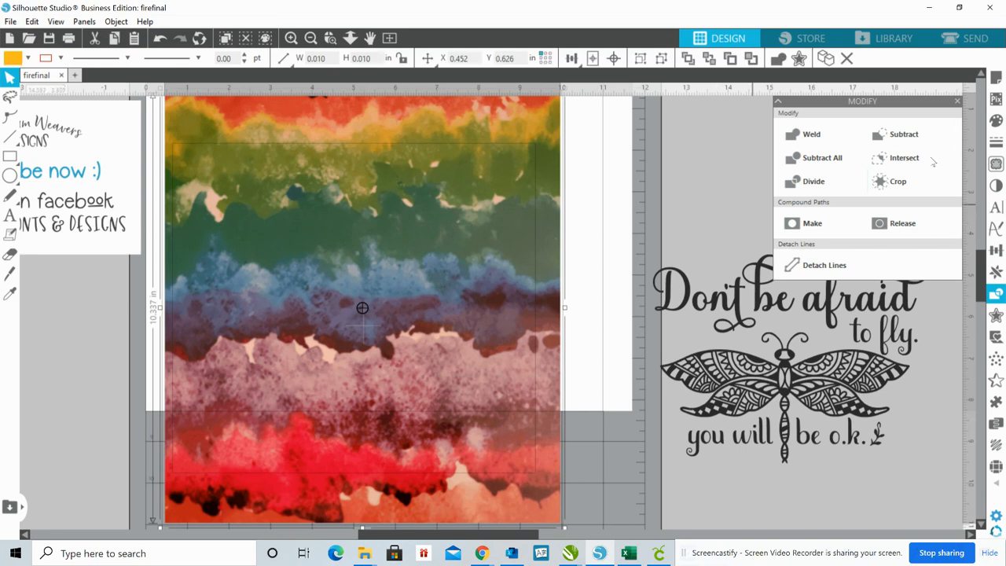
pyautogui.click(885, 185)
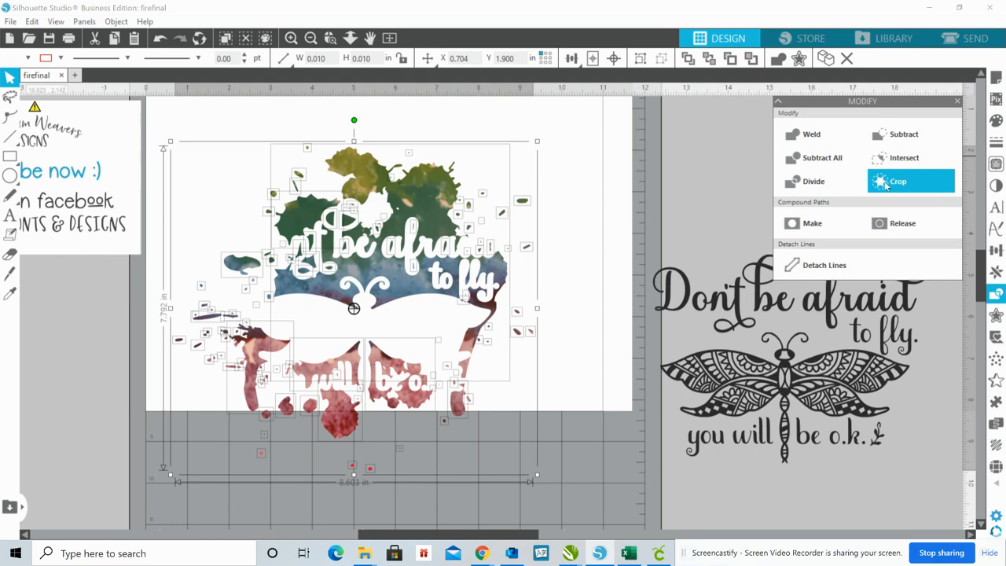
pyautogui.click(606, 190)
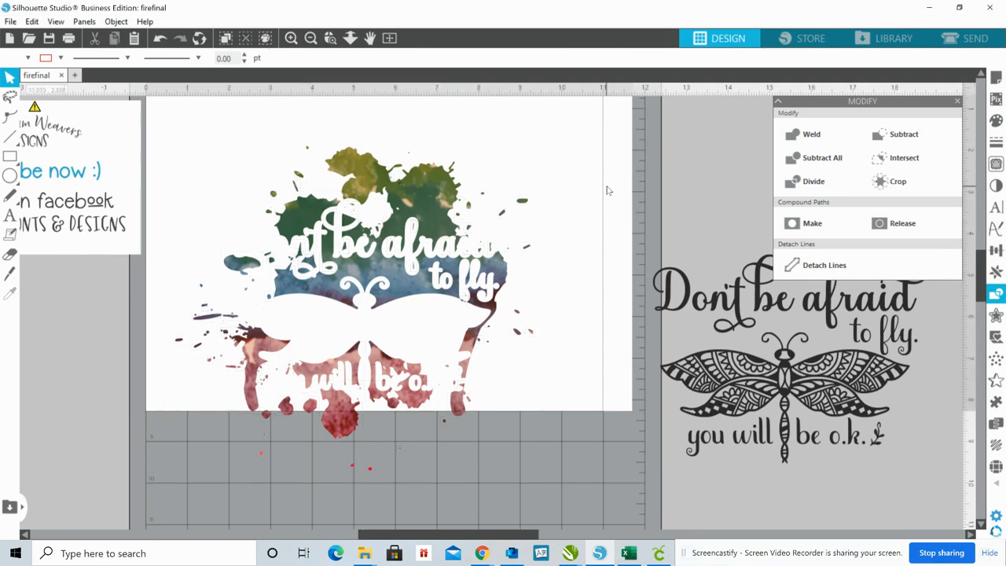
# Group all the pieces of the watercolor splatter
pyautogui.moveTo(160, 99); pyautogui.dragTo(561, 497)
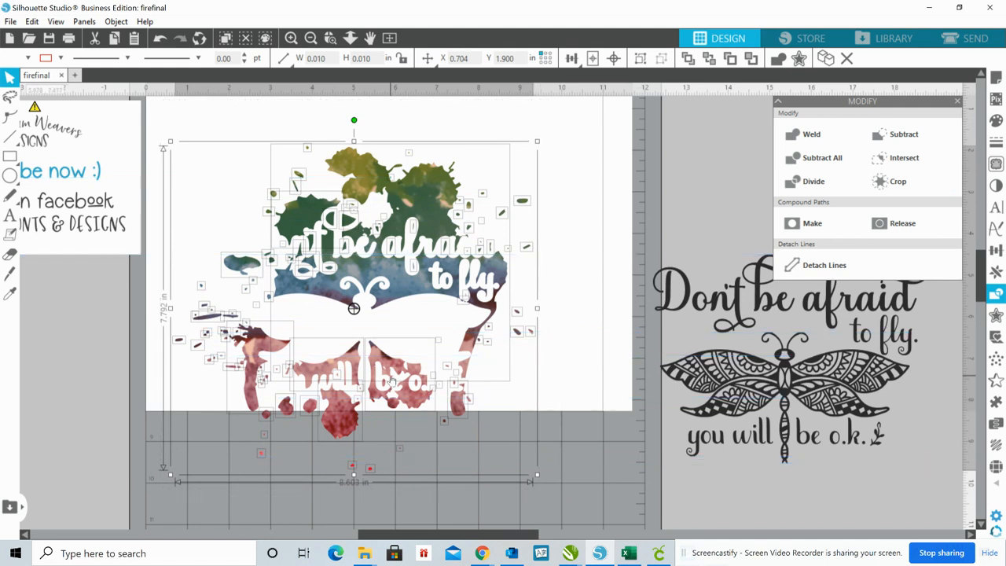
pyautogui.rightClick(392, 382)
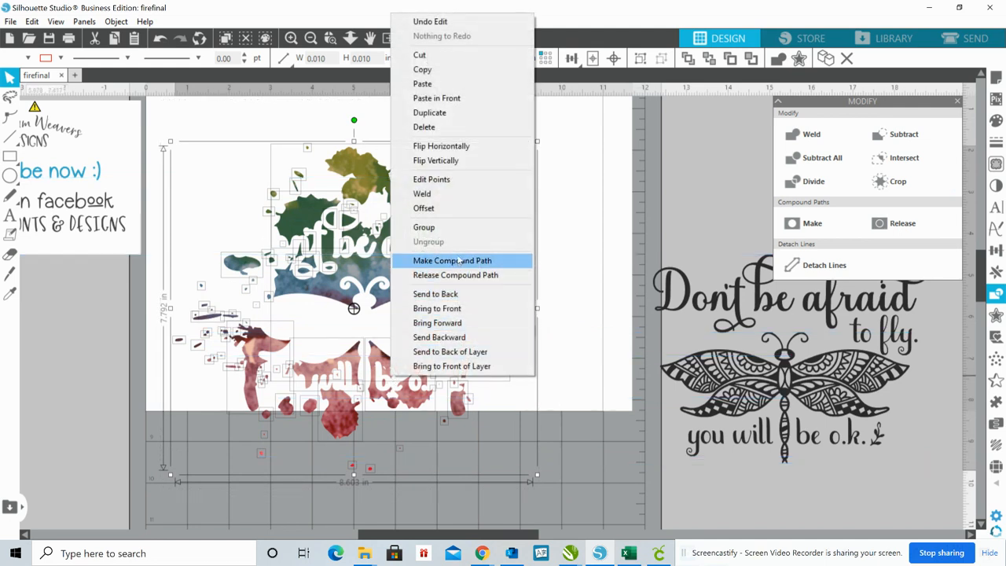
pyautogui.click(452, 228)
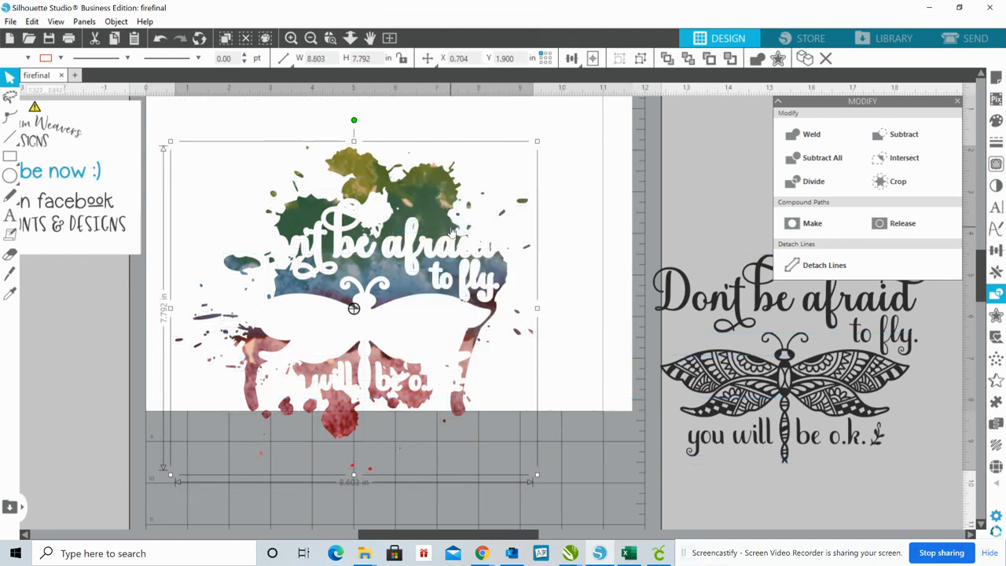
# Fit the black lettering and the black dragonfly into their matching cut-outs in the watercolor splatter
pyautogui.click(680, 302)
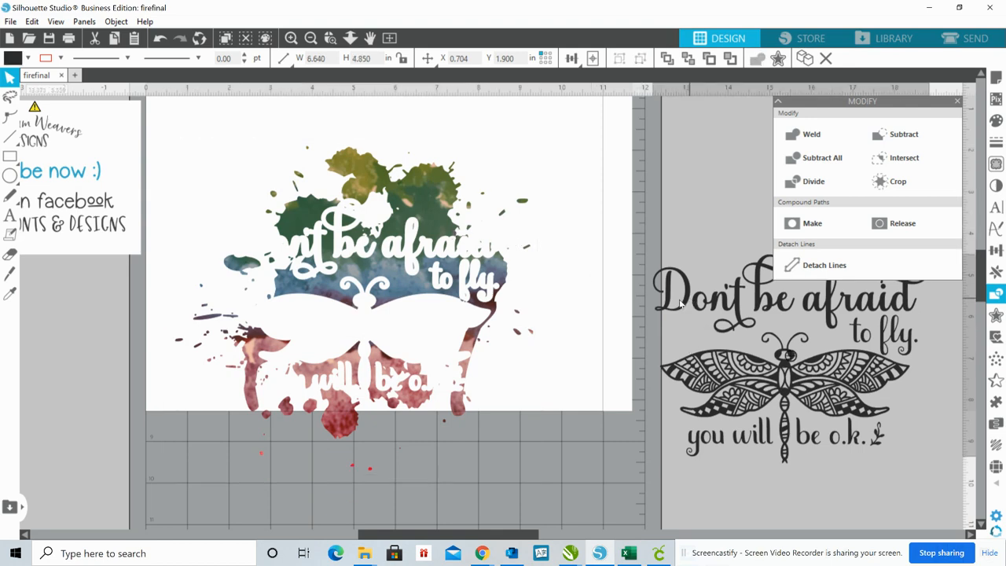
pyautogui.moveTo(680, 303); pyautogui.dragTo(272, 249)
pyautogui.press('Escape')
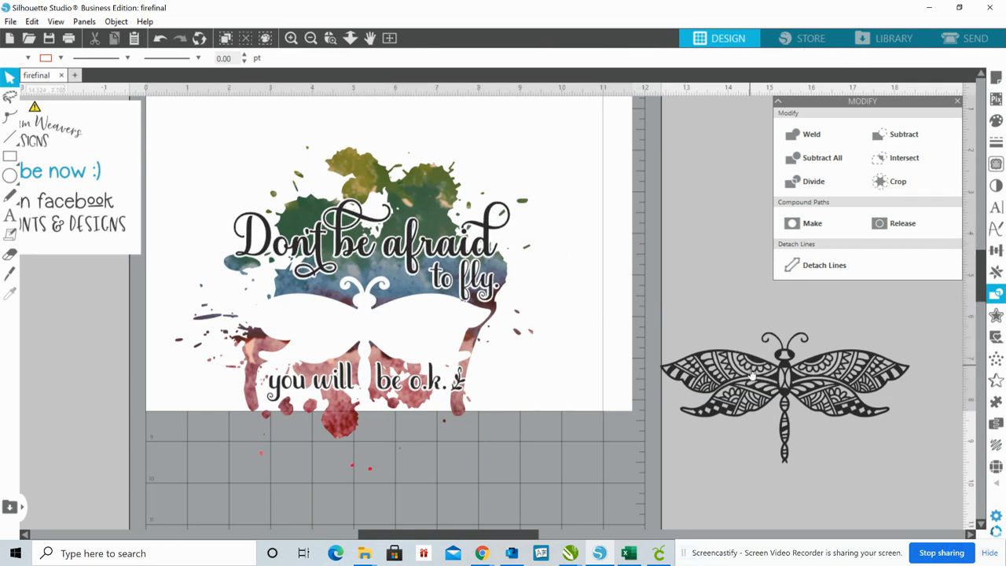
pyautogui.moveTo(750, 374); pyautogui.dragTo(331, 321)
pyautogui.press('Escape')
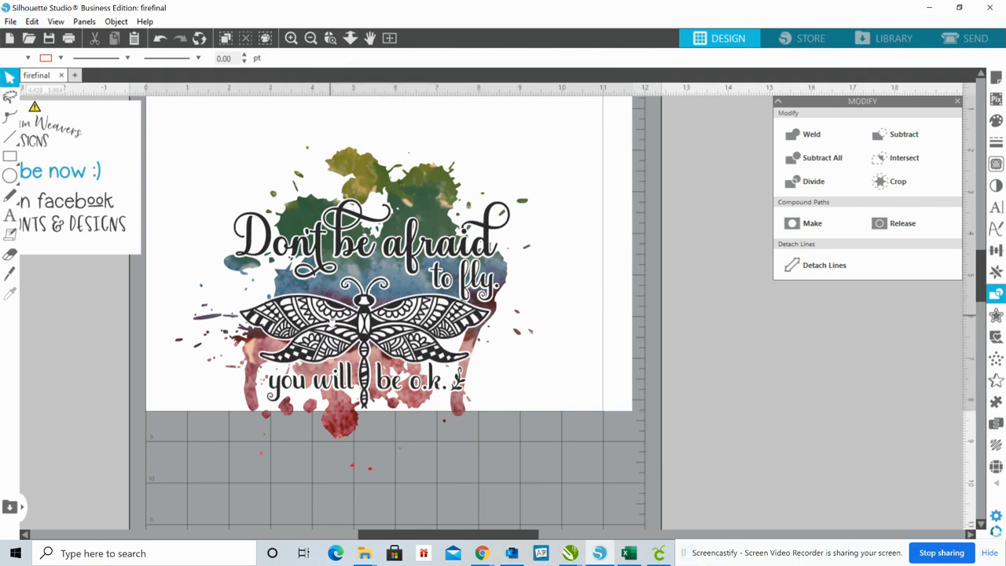